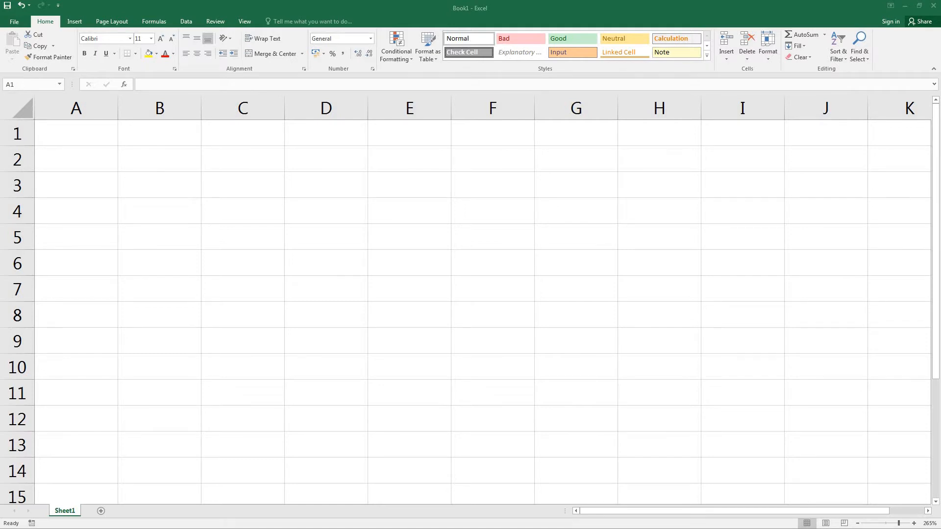
Step: Enter the column headings Make, Model and Reg.No in cells A6 to C6
{"action": "left_click", "coordinate": [83, 265]}
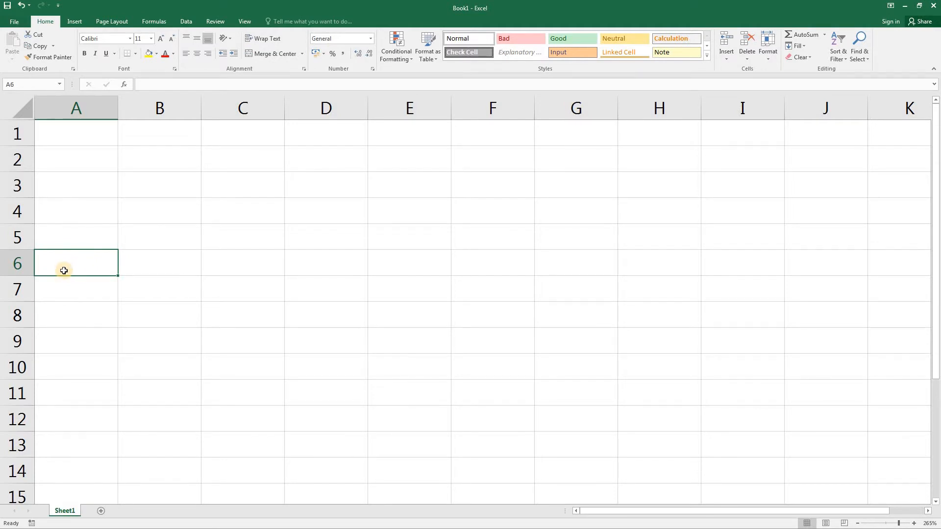
{"action": "type", "text": "Make"}
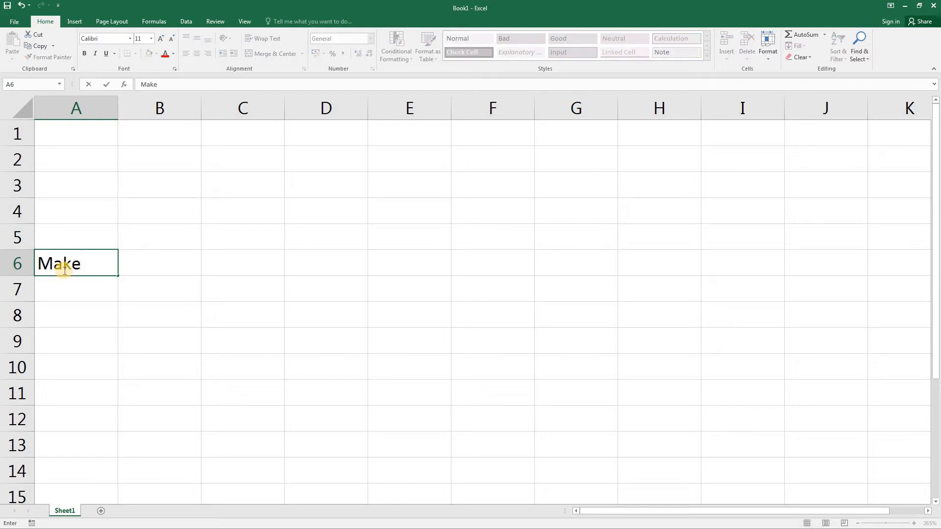
{"action": "key", "text": "Tab"}
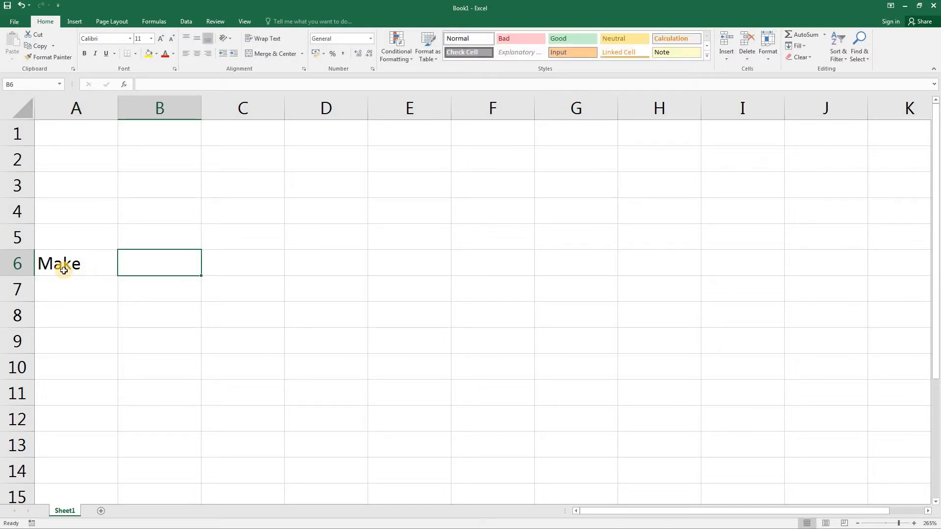
{"action": "type", "text": "Model"}
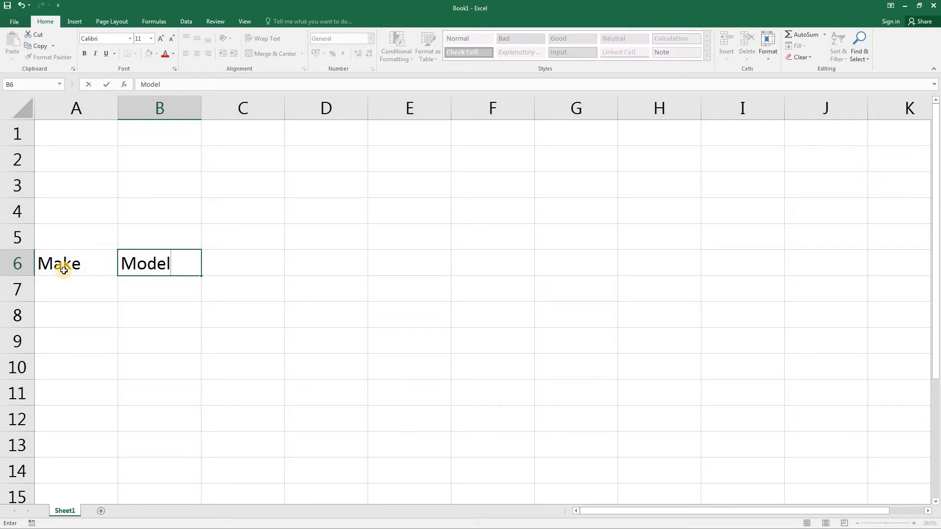
{"action": "key", "text": "Tab"}
{"action": "type", "text": "Reg."}
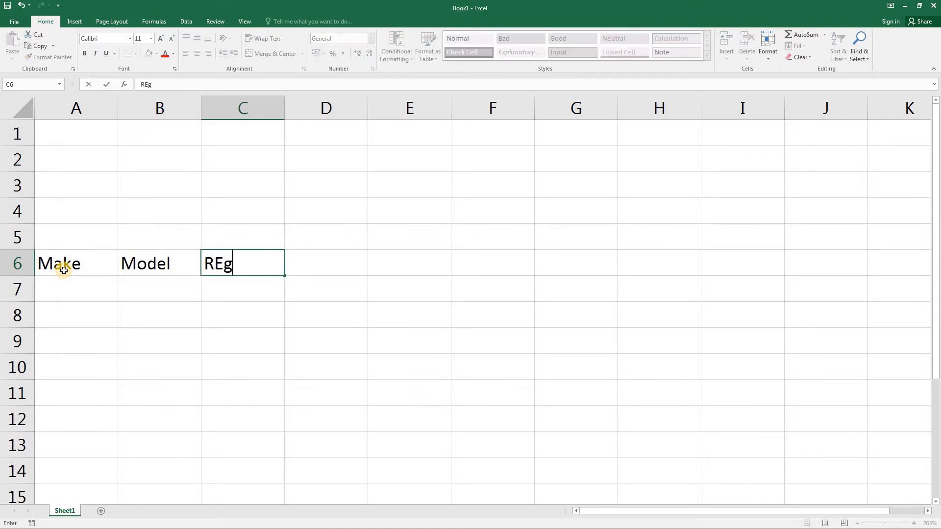
{"action": "type", "text": "No"}
{"action": "key", "text": "Tab"}
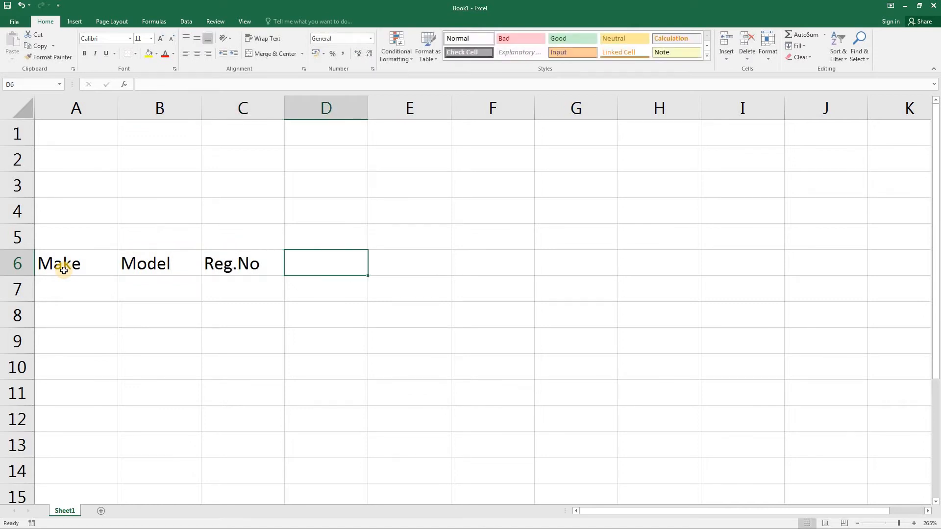
Step: Add the headings Engine and Colour in cells D6 and E6
{"action": "type", "text": "Engine"}
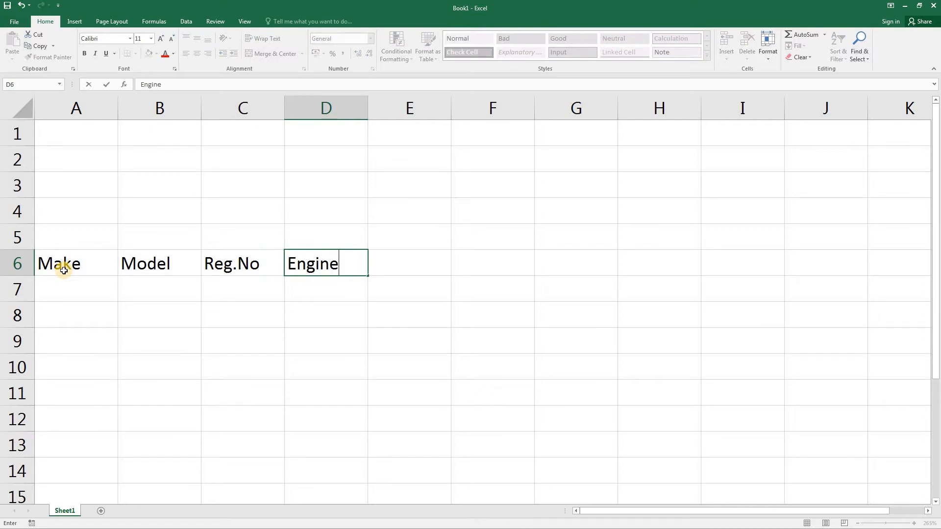
{"action": "key", "text": "Tab"}
{"action": "type", "text": "C"}
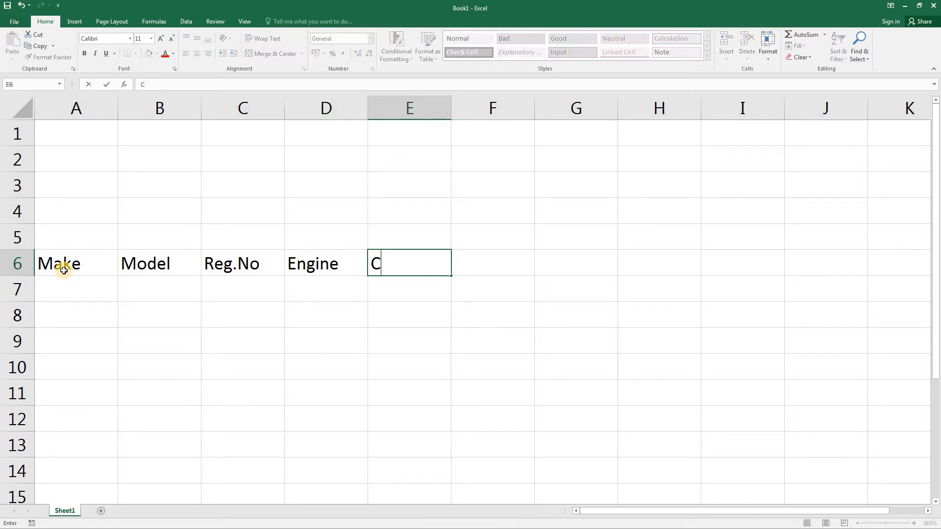
{"action": "type", "text": "olour"}
{"action": "key", "text": "Tab"}
Step: Complete the heading row with Mileage in F6 and Price in G6
{"action": "type", "text": "Mileage"}
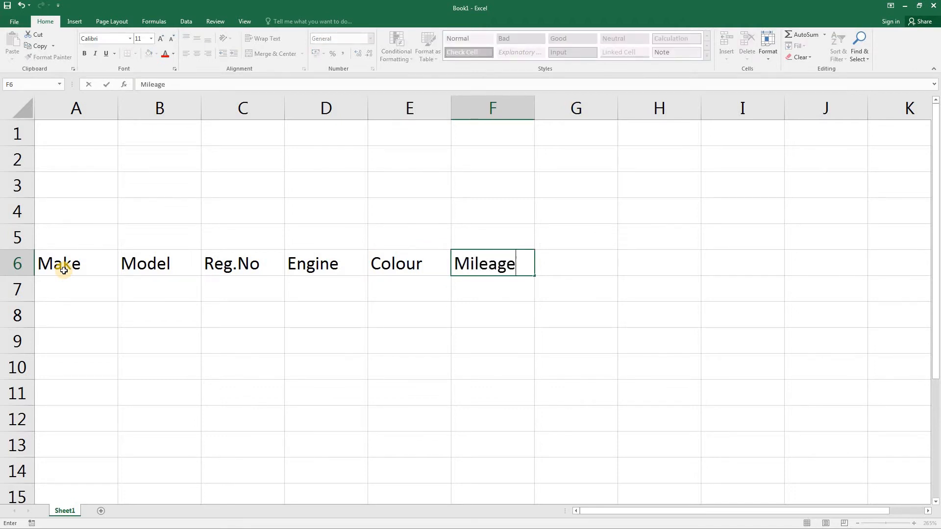
{"action": "key", "text": "Tab"}
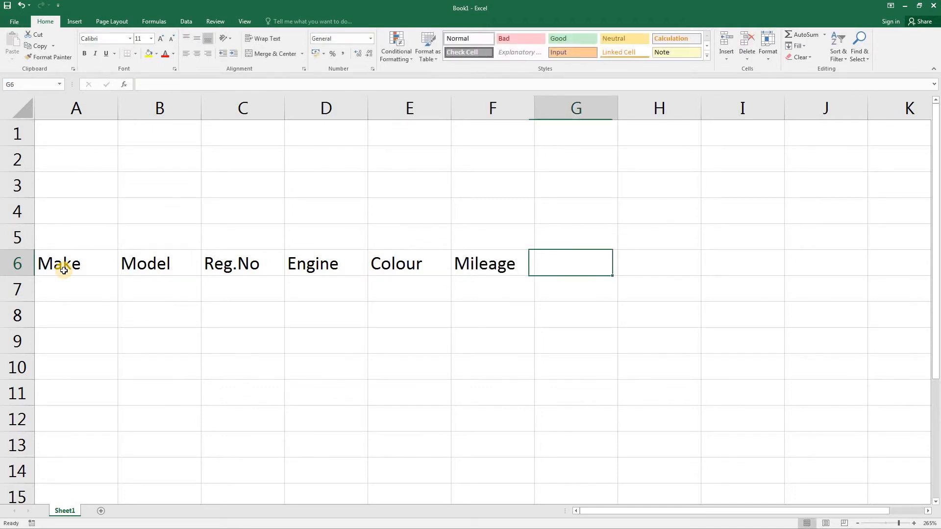
{"action": "type", "text": "Priv"}
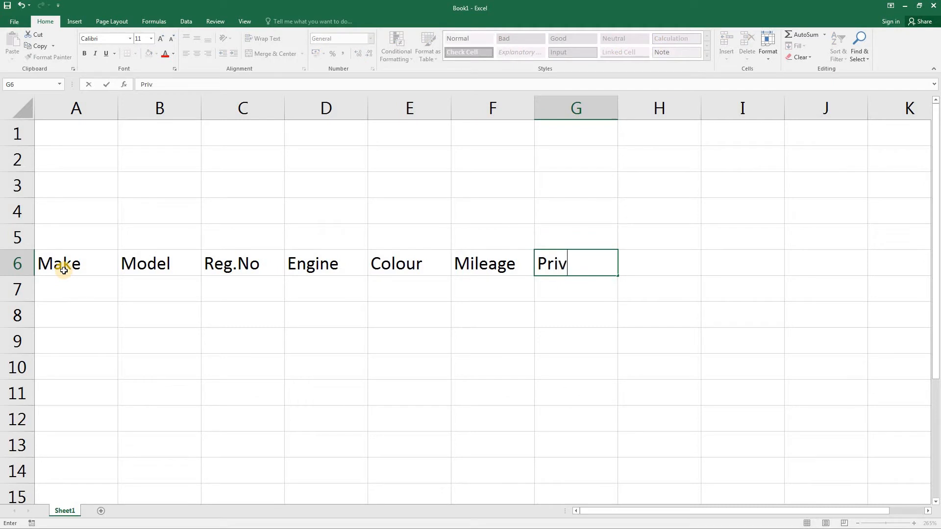
{"action": "key", "text": "BackSpace"}
{"action": "key", "text": "BackSpace"}
{"action": "key", "text": "BackSpace"}
{"action": "type", "text": "rice"}
{"action": "key", "text": "Return"}
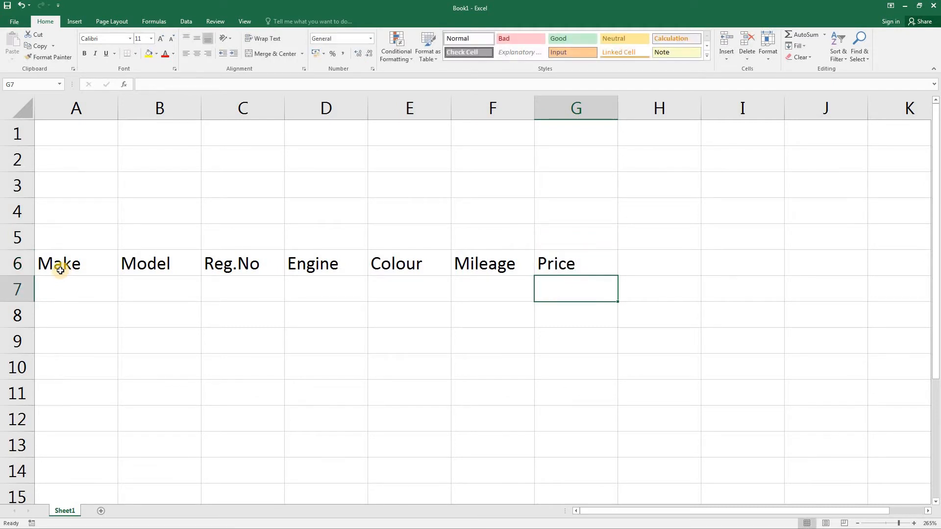
{"action": "left_click", "coordinate": [76, 290]}
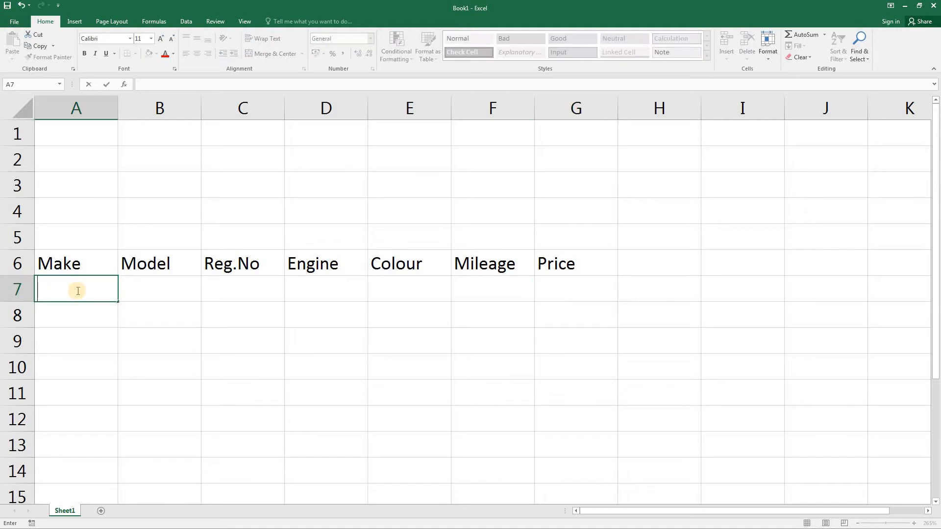
{"action": "type", "text": "Austin"}
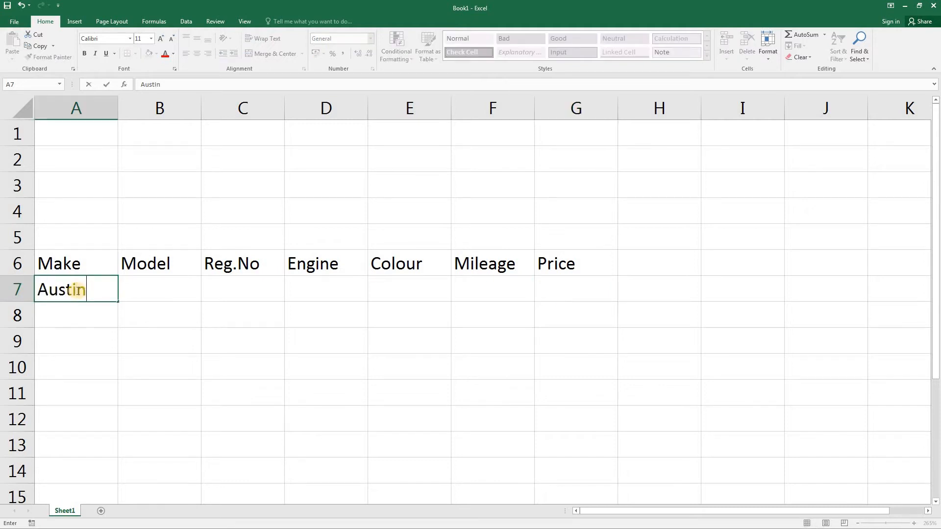
{"action": "key", "text": "Tab"}
{"action": "type", "text": "M"}
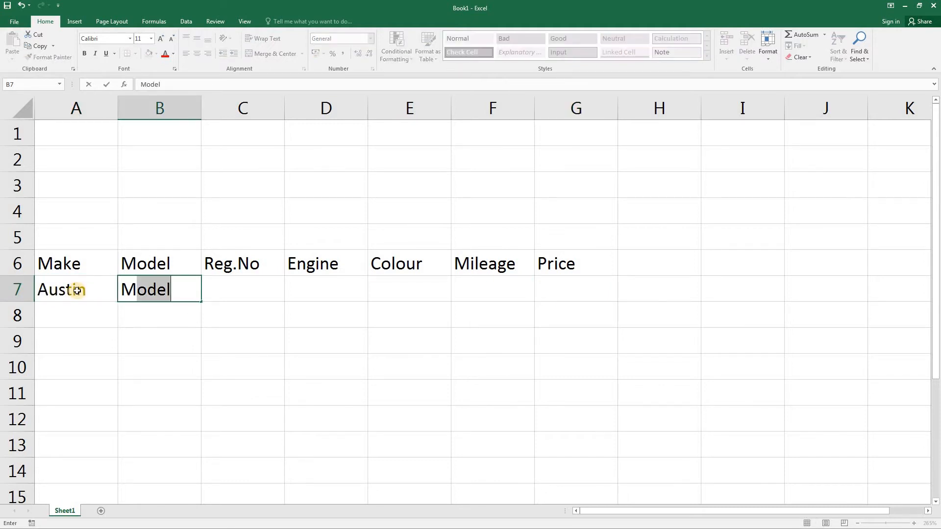
{"action": "type", "text": "aestro"}
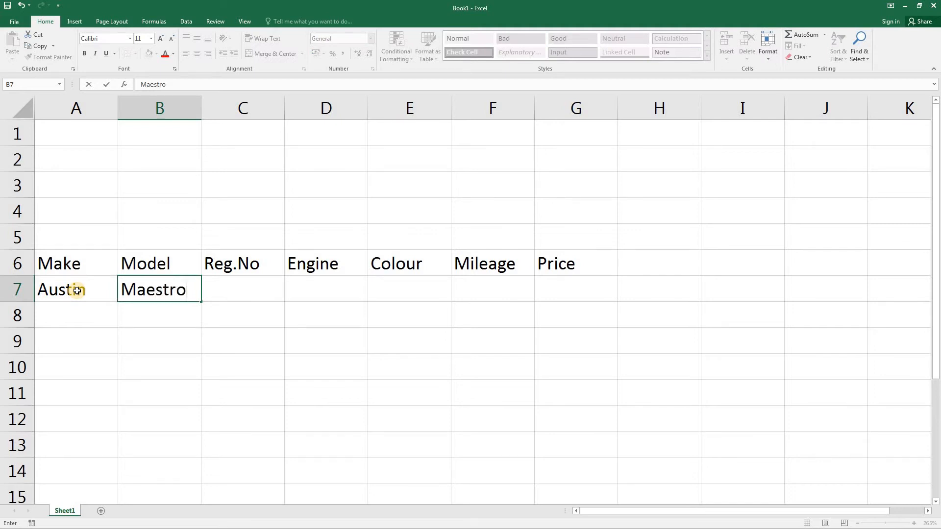
{"action": "key", "text": "Tab"}
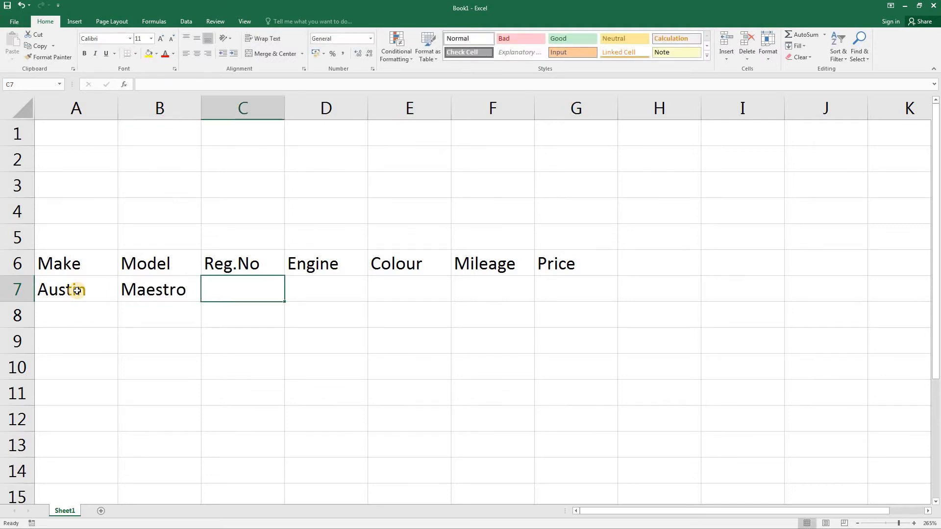
{"action": "type", "text": "YK51"}
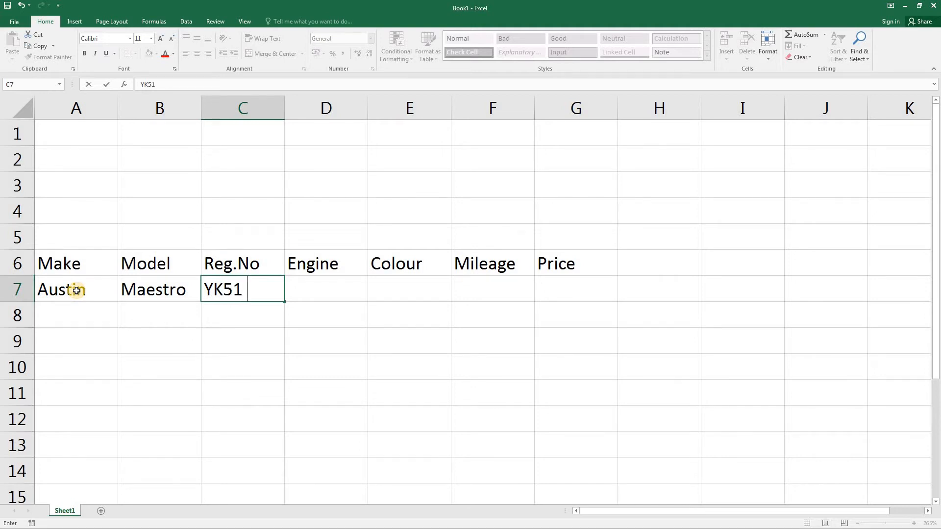
{"action": "type", "text": " LMT"}
{"action": "key", "text": "Tab"}
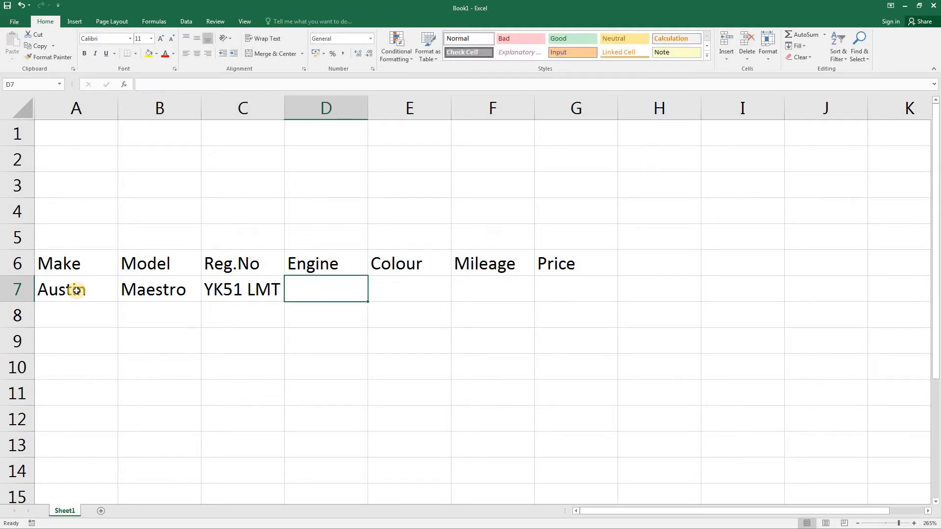
Step: Complete the Austin record with engine 1600, colour Silver Grey, mileage 7124 and price 2250, and autofit column E's width
{"action": "type", "text": "1600"}
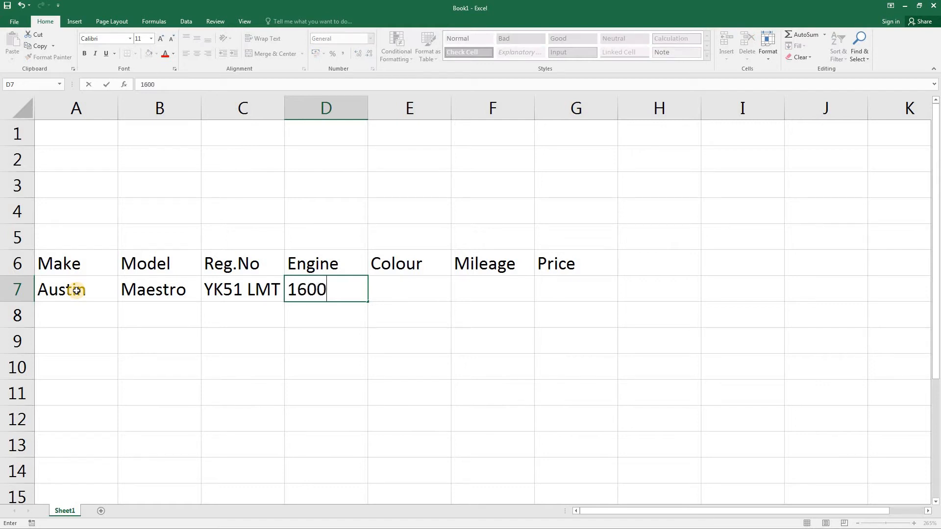
{"action": "key", "text": "Tab"}
{"action": "type", "text": "Si"}
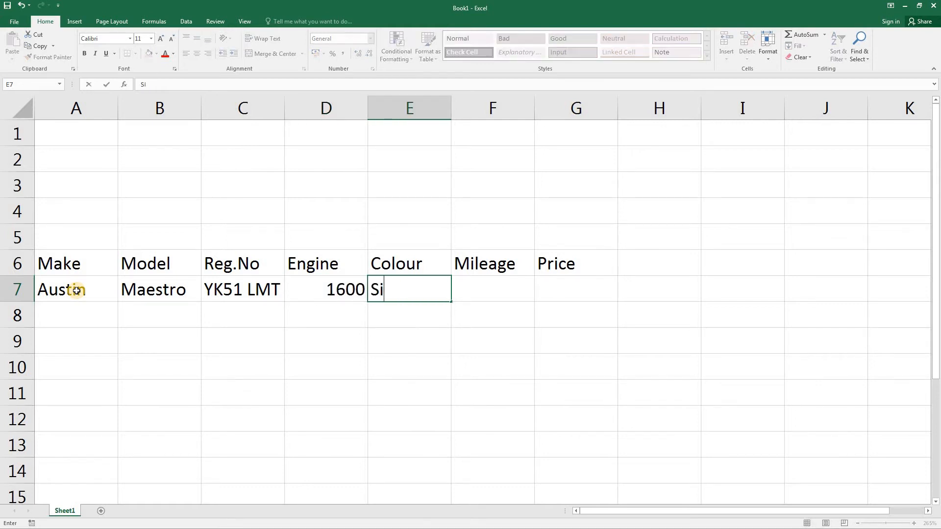
{"action": "type", "text": "lver Grey"}
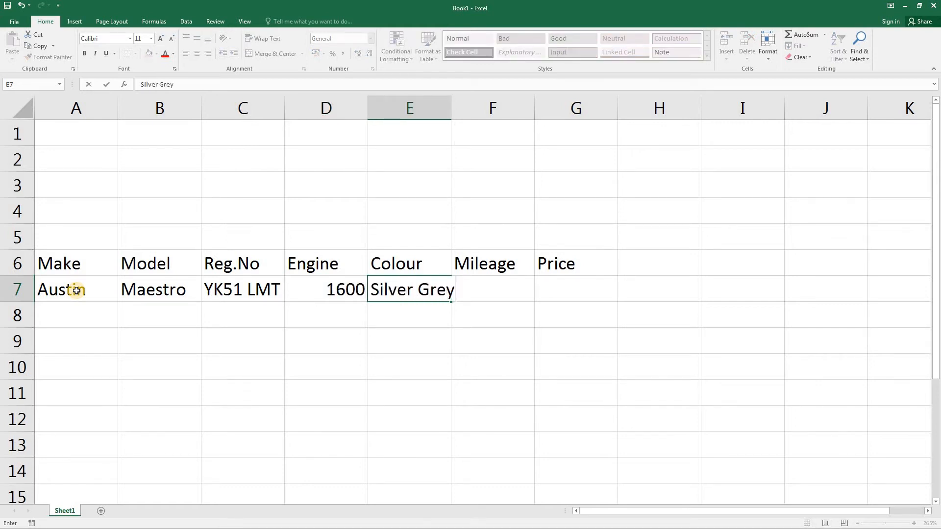
{"action": "key", "text": "Tab"}
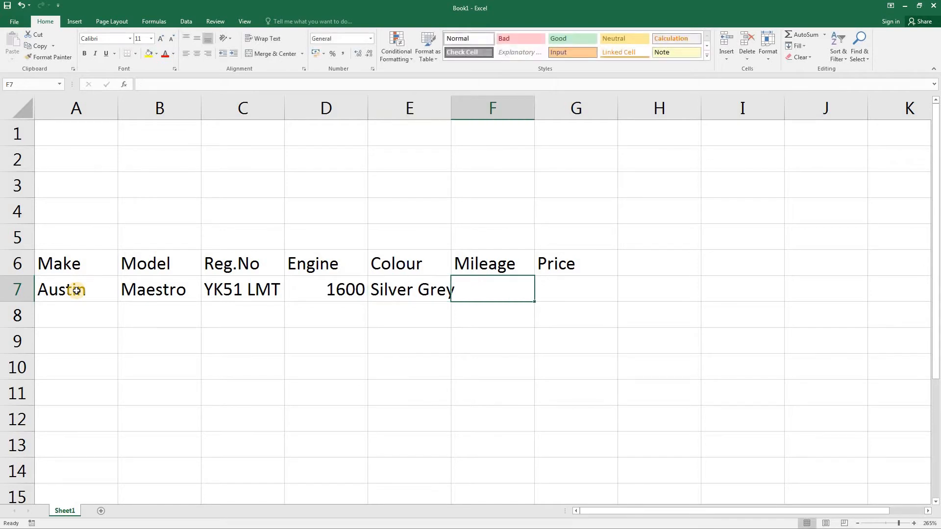
{"action": "type", "text": "7124"}
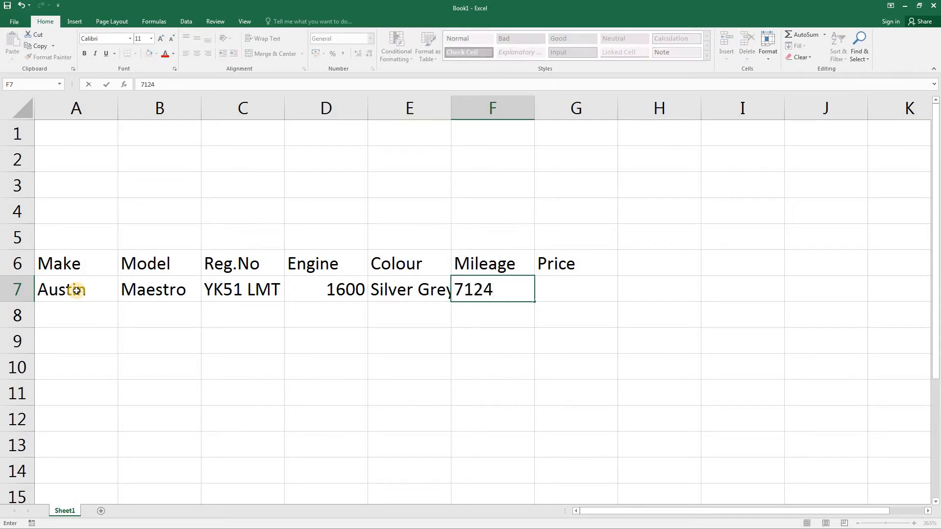
{"action": "key", "text": "Tab"}
{"action": "type", "text": "2250"}
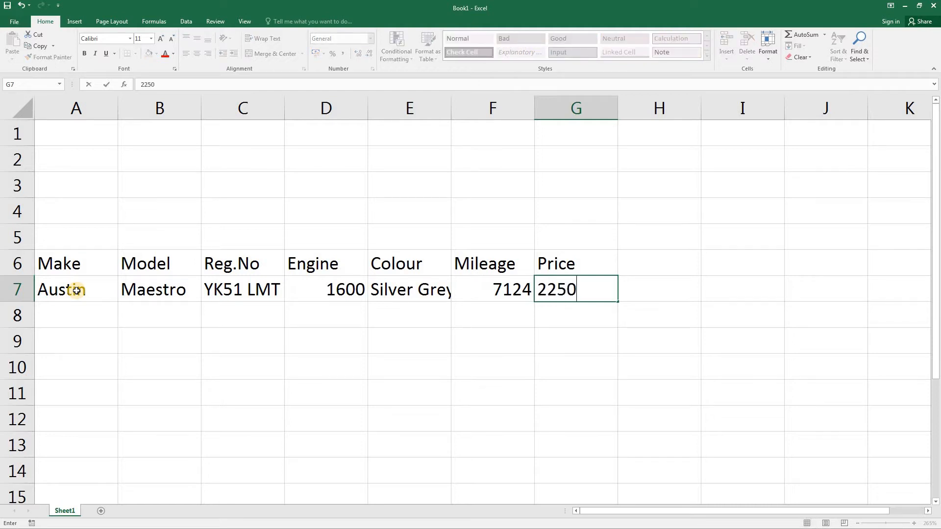
{"action": "key", "text": "Return"}
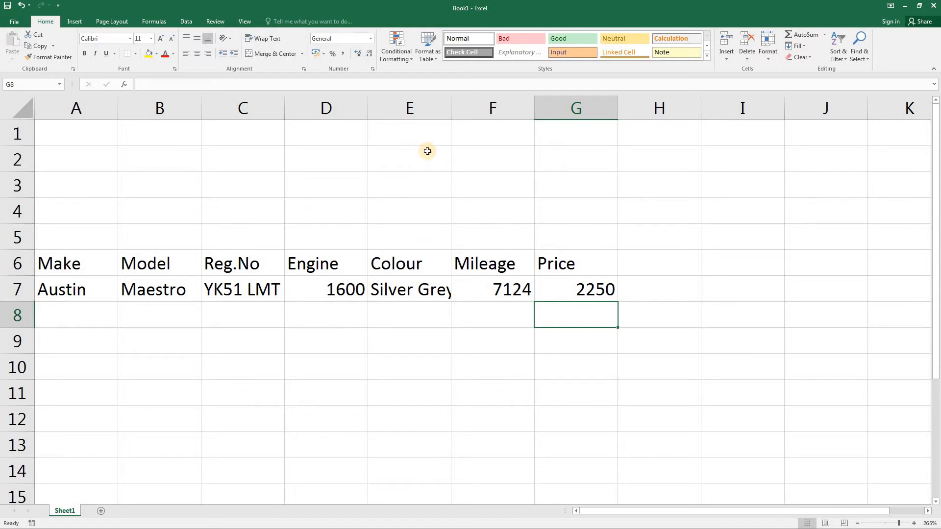
{"action": "double_click", "coordinate": [450, 106]}
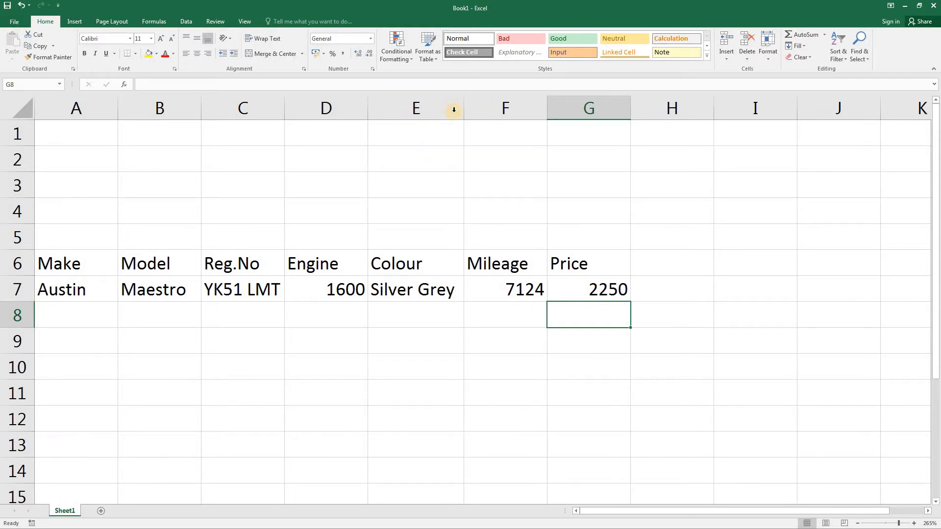
{"action": "left_click", "coordinate": [79, 321]}
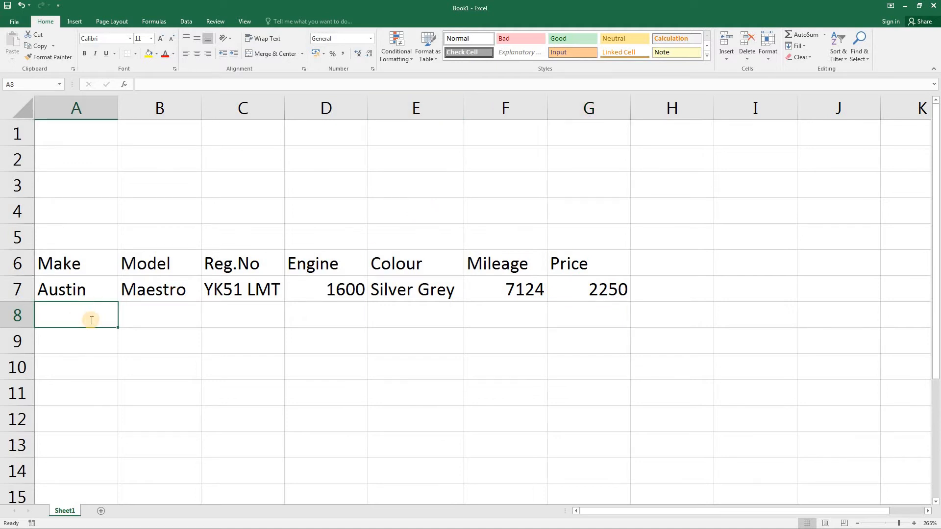
{"action": "type", "text": "Vauxhall"}
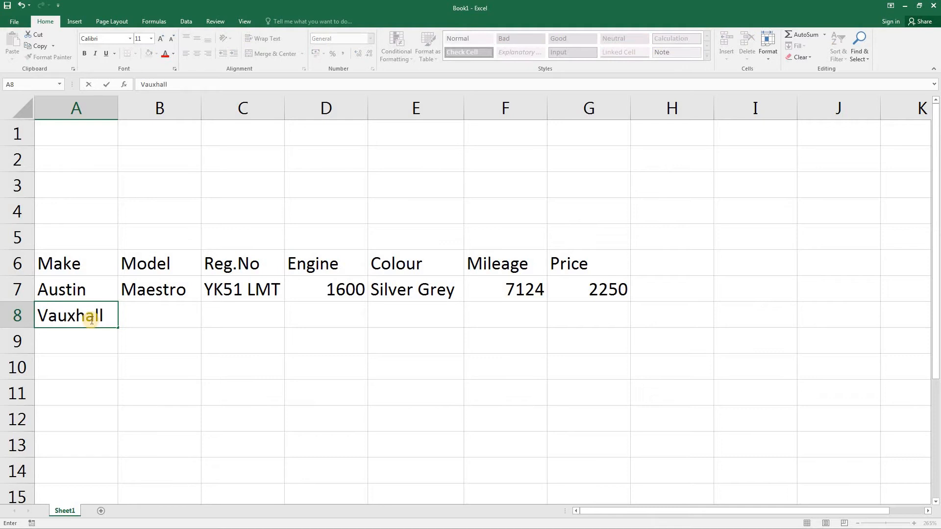
{"action": "key", "text": "ctrl+Return"}
{"action": "key", "text": "Tab"}
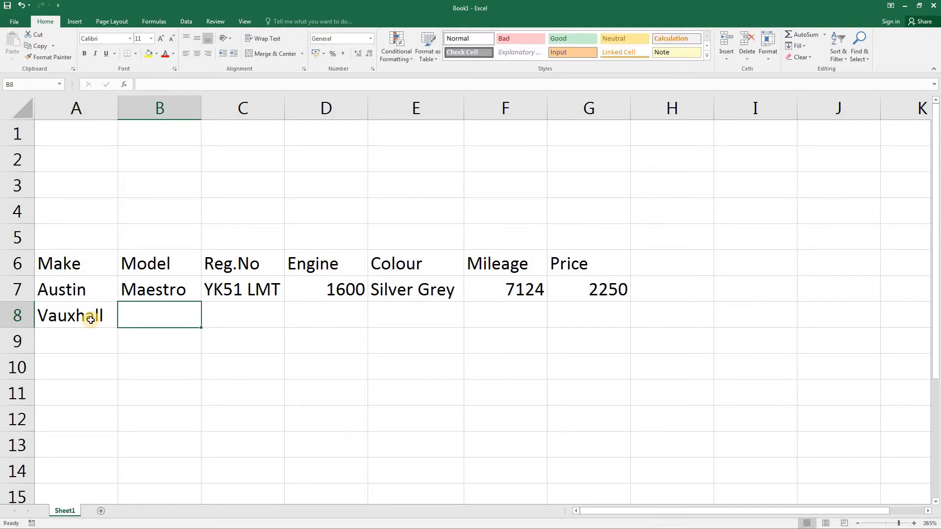
{"action": "type", "text": "Corsa"}
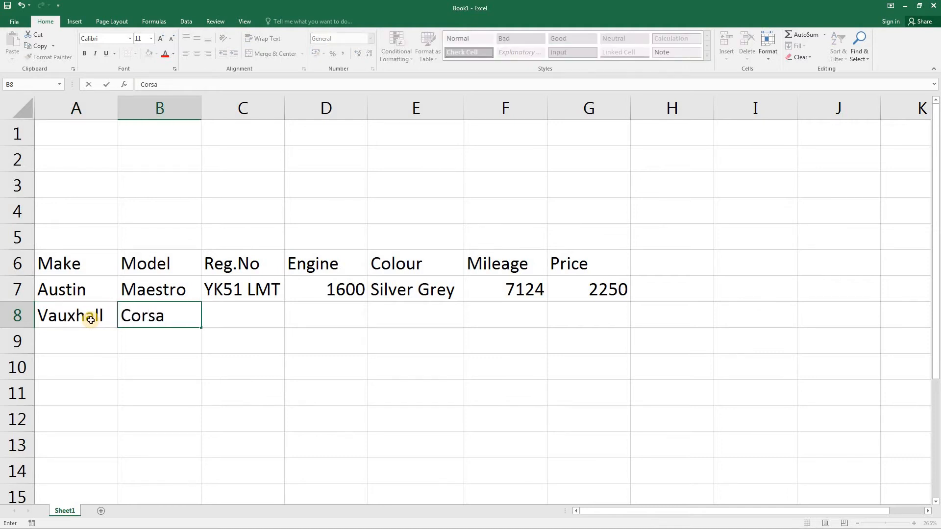
{"action": "key", "text": "Tab"}
{"action": "type", "text": "Y19 "}
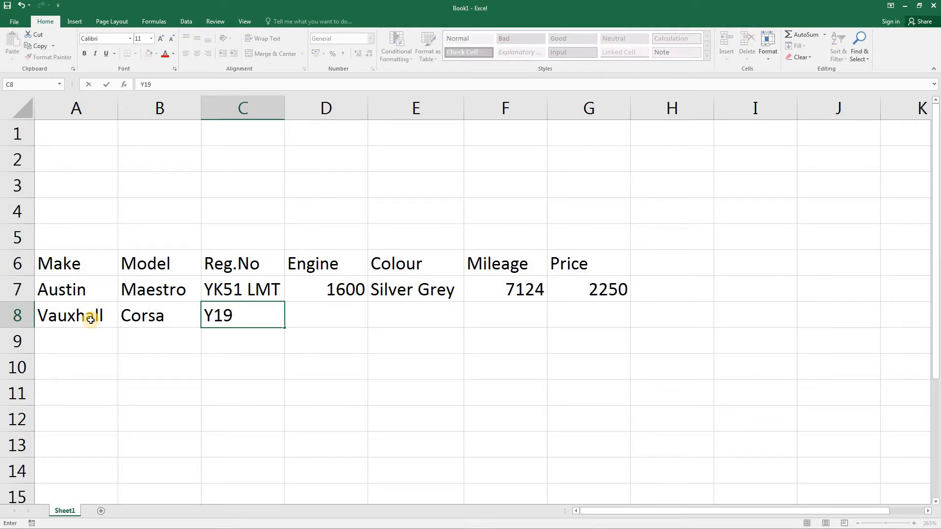
{"action": "type", "text": "LTJ"}
{"action": "key", "text": "Tab"}
Step: Complete the Vauxhall Corsa record in row 8 with engine 1300, colour Black, mileage 74123 and price 1250
{"action": "type", "text": "1300"}
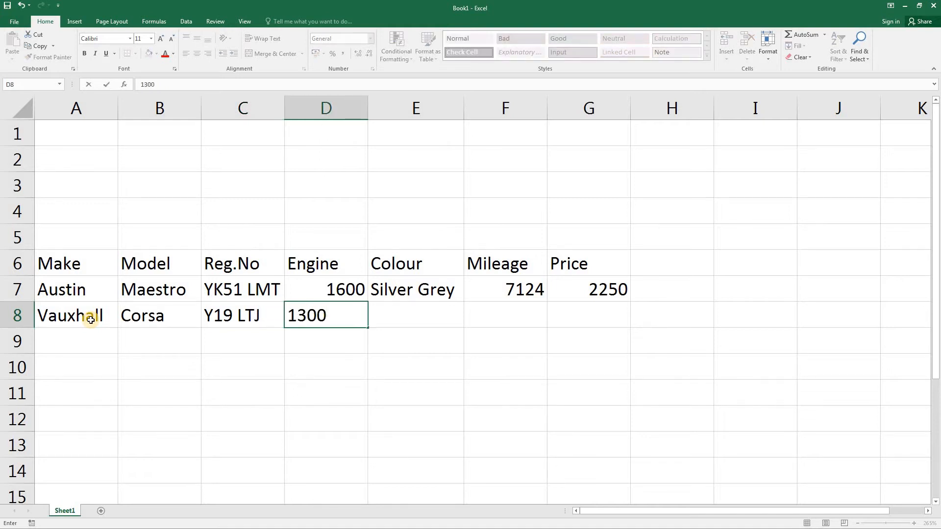
{"action": "key", "text": "Tab"}
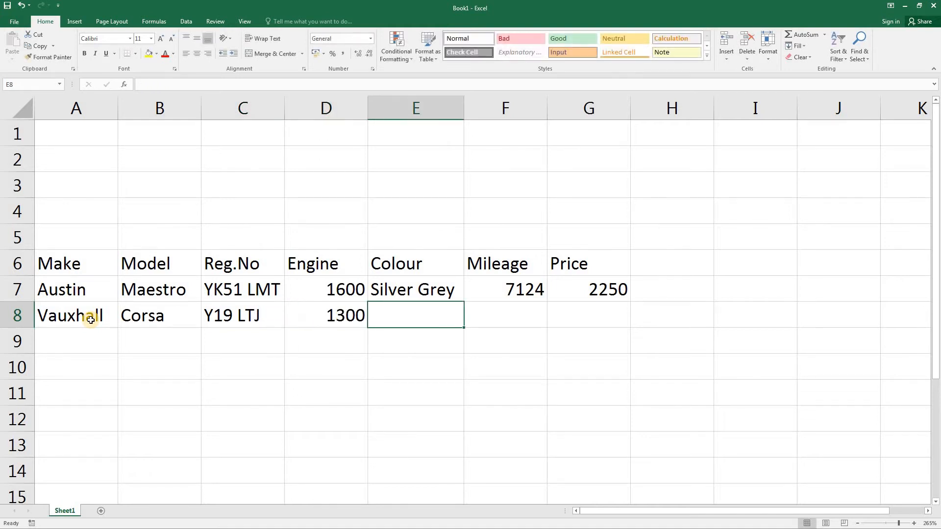
{"action": "type", "text": "Black"}
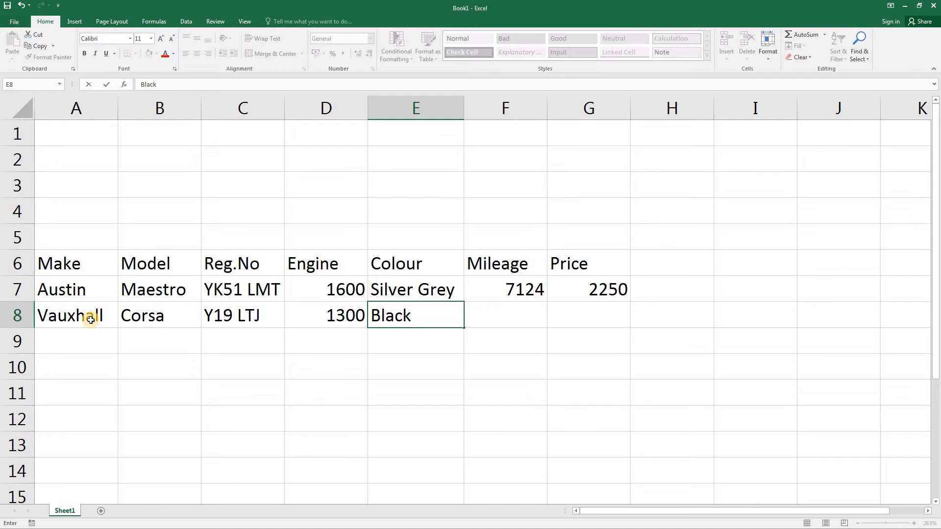
{"action": "key", "text": "Tab"}
{"action": "type", "text": "74"}
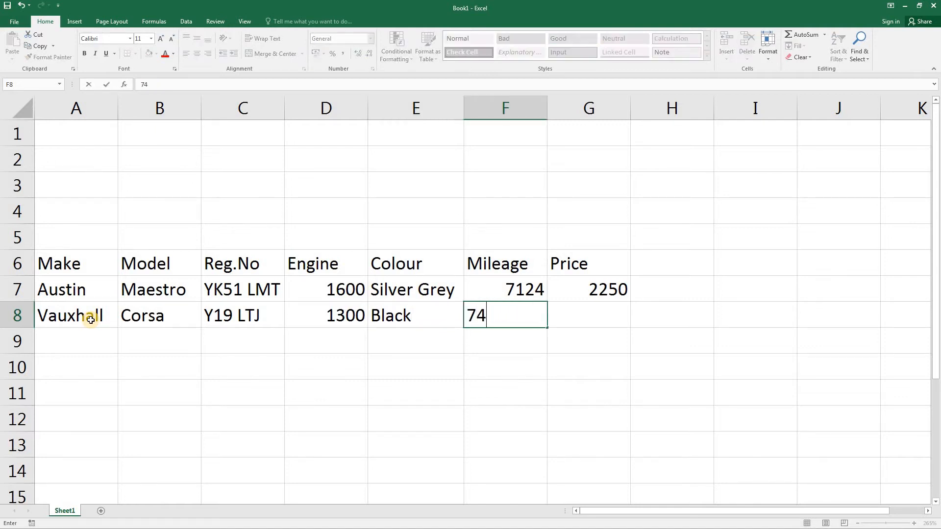
{"action": "type", "text": "123"}
{"action": "key", "text": "Tab"}
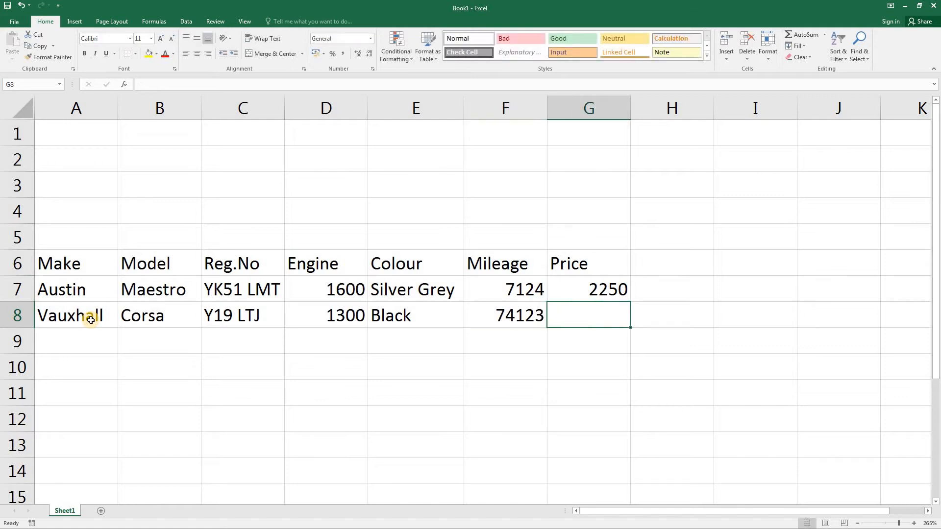
{"action": "type", "text": "1250"}
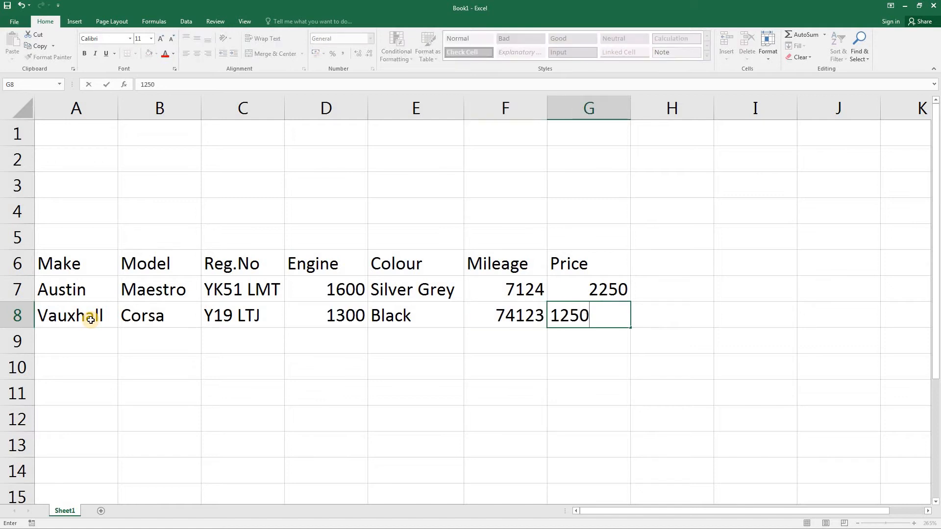
{"action": "key", "text": "Return"}
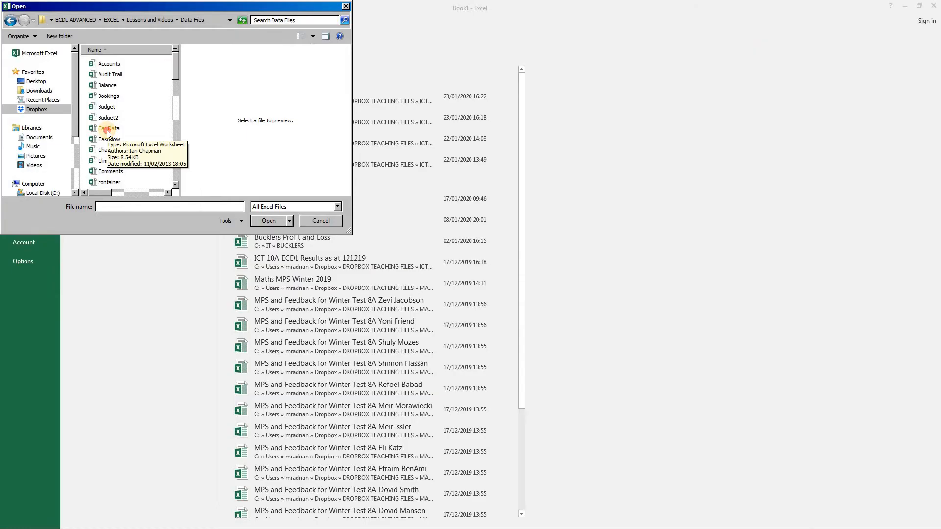
Step: Open the Car Data workbook and arrange the open workbook windows vertically
{"action": "double_click", "coordinate": [107, 129]}
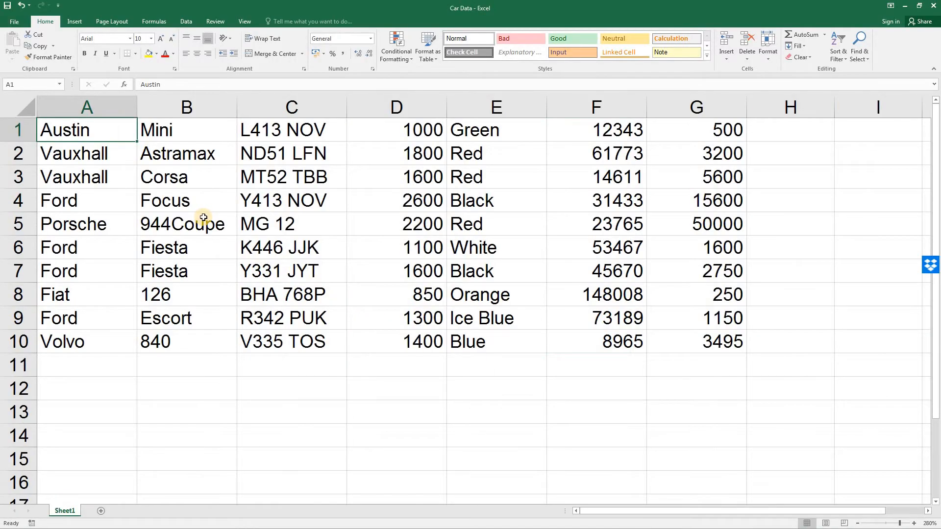
{"action": "left_click", "coordinate": [245, 22]}
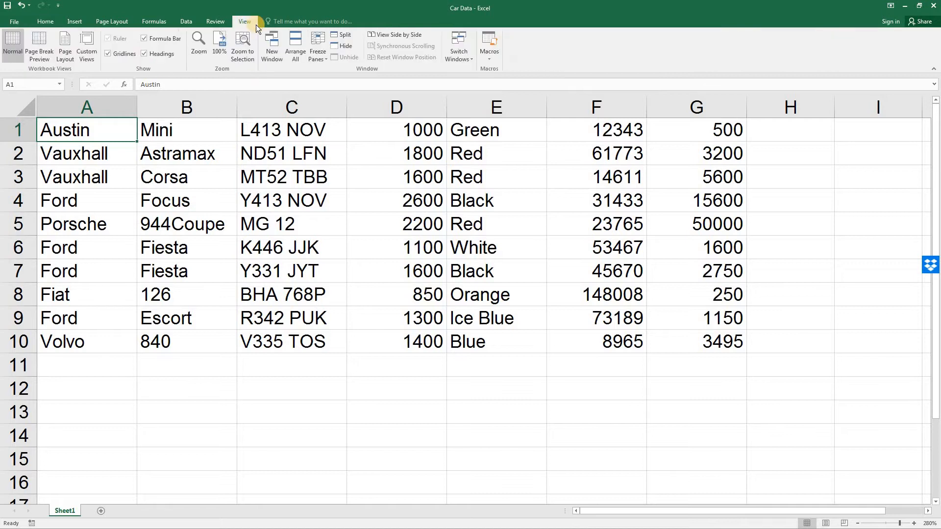
{"action": "left_click", "coordinate": [294, 51]}
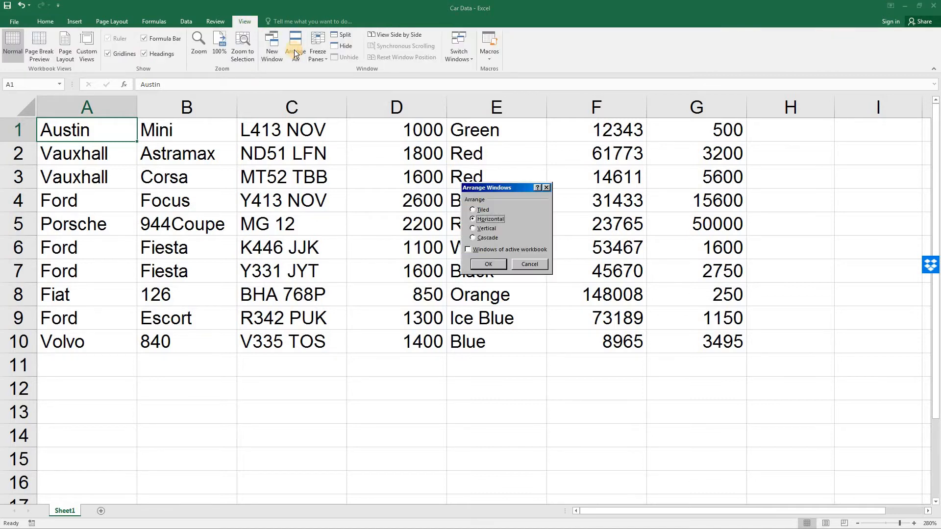
{"action": "left_click", "coordinate": [473, 229]}
{"action": "left_click", "coordinate": [488, 264]}
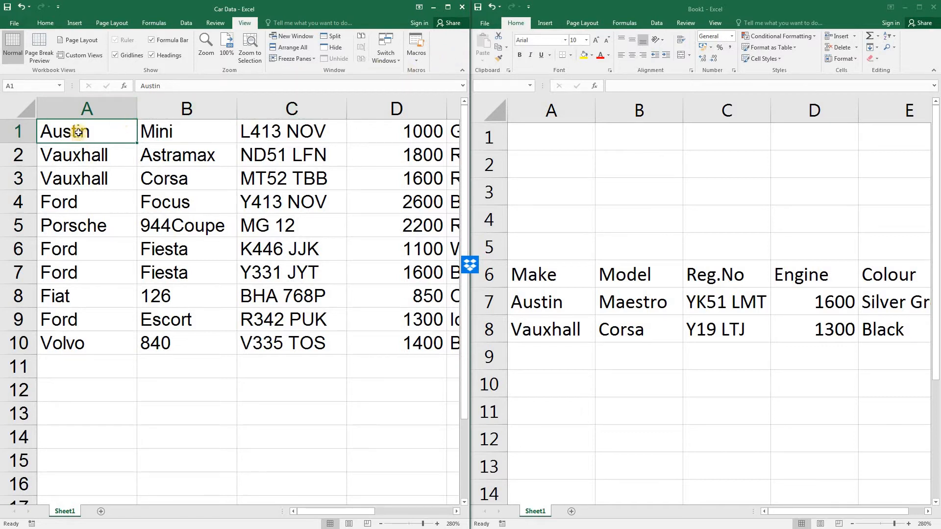
Step: Copy the car records in A1:G10 of Car Data and paste them into Book1 starting at cell A9
{"action": "left_click_drag", "start_coordinate": [80, 133], "coordinate": [328, 339]}
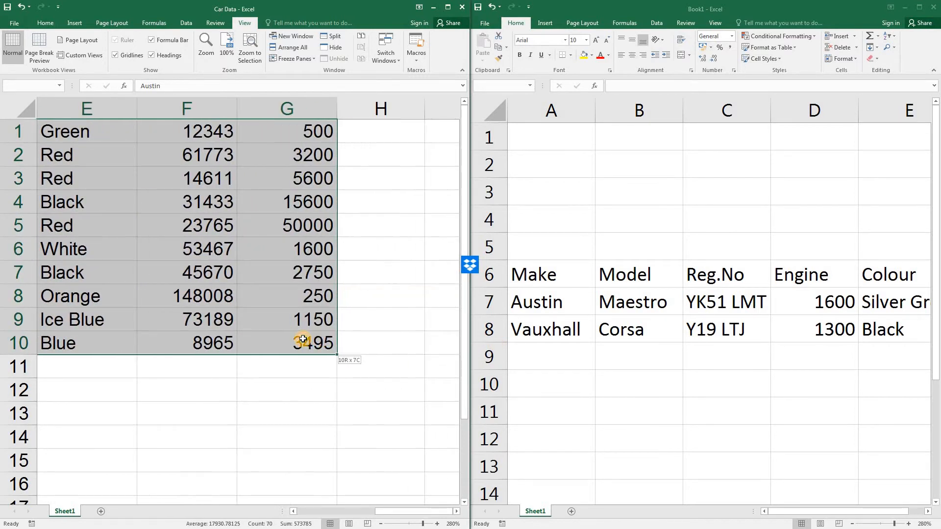
{"action": "right_click", "coordinate": [217, 211]}
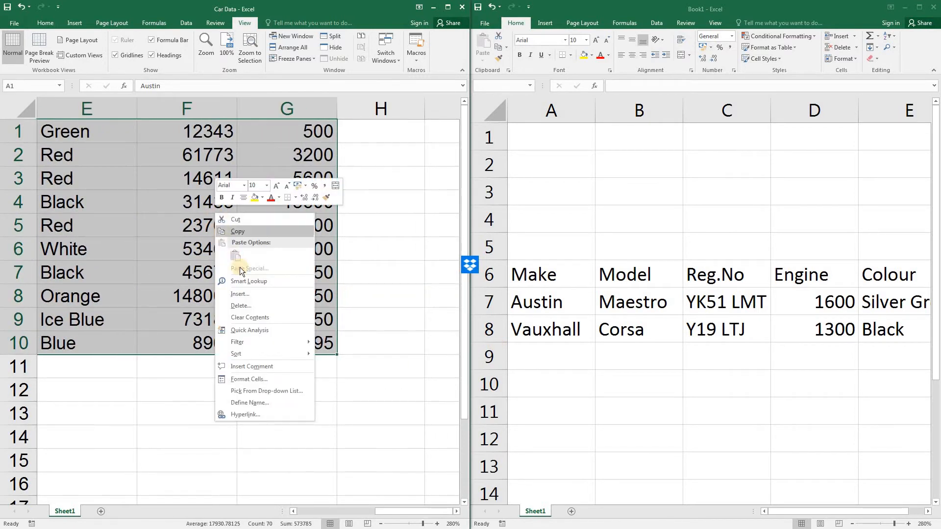
{"action": "left_click", "coordinate": [239, 230]}
{"action": "scroll", "coordinate": [242, 227], "scroll_direction": "left", "scroll_amount": 5}
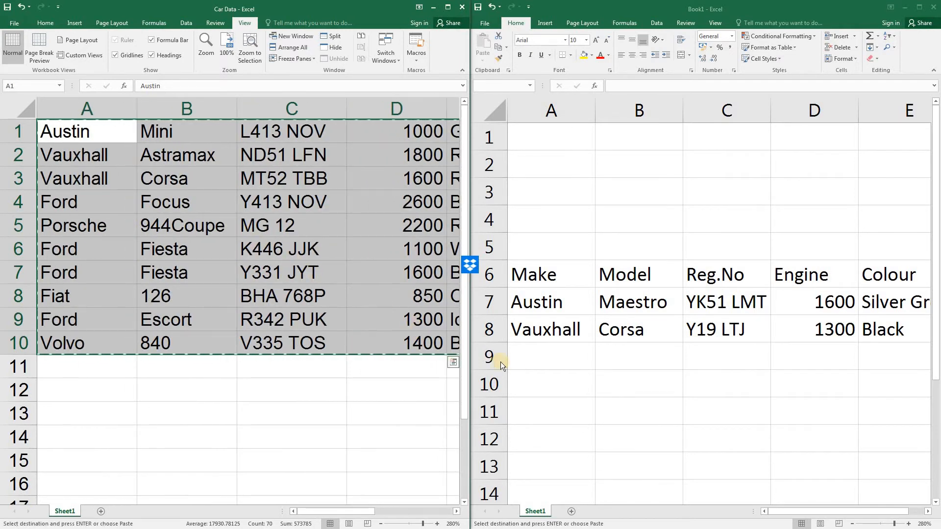
{"action": "left_click", "coordinate": [538, 358]}
{"action": "left_click", "coordinate": [538, 359]}
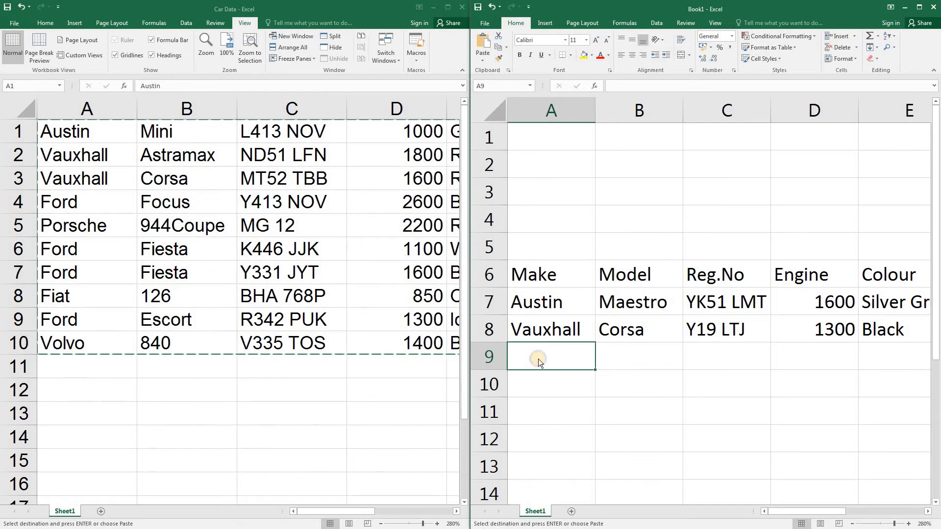
{"action": "right_click", "coordinate": [539, 358]}
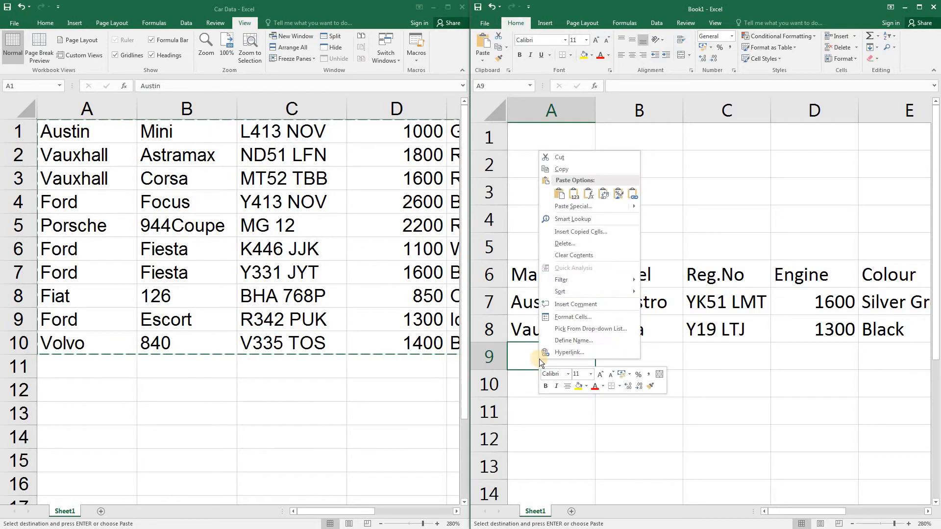
{"action": "left_click", "coordinate": [560, 194]}
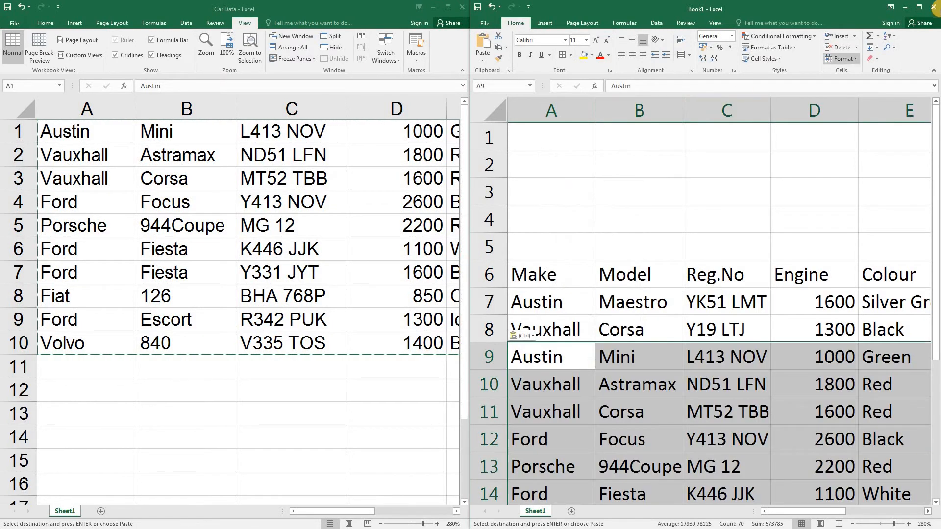
Step: Maximise the Book1 window and save the workbook as Classic Cars in the Data Files folder
{"action": "left_click", "coordinate": [922, 8]}
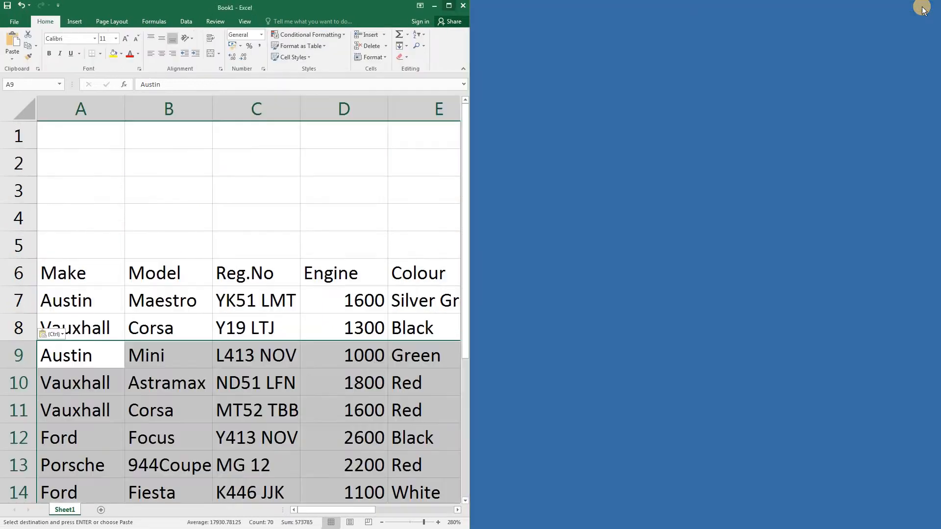
{"action": "left_click", "coordinate": [141, 212]}
{"action": "scroll", "coordinate": [141, 212], "scroll_direction": "down", "scroll_amount": 5}
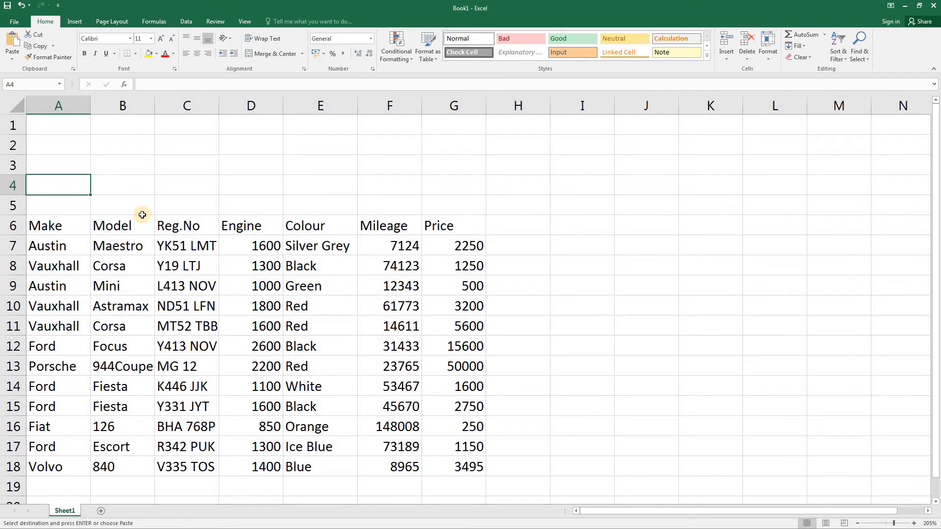
{"action": "left_click", "coordinate": [14, 22]}
{"action": "double_click", "coordinate": [26, 120]}
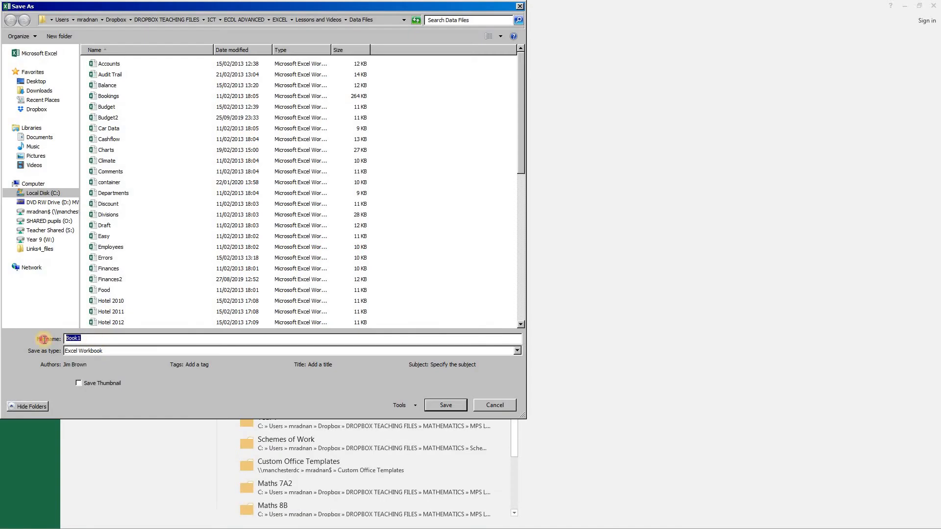
{"action": "type", "text": "Classic Cars"}
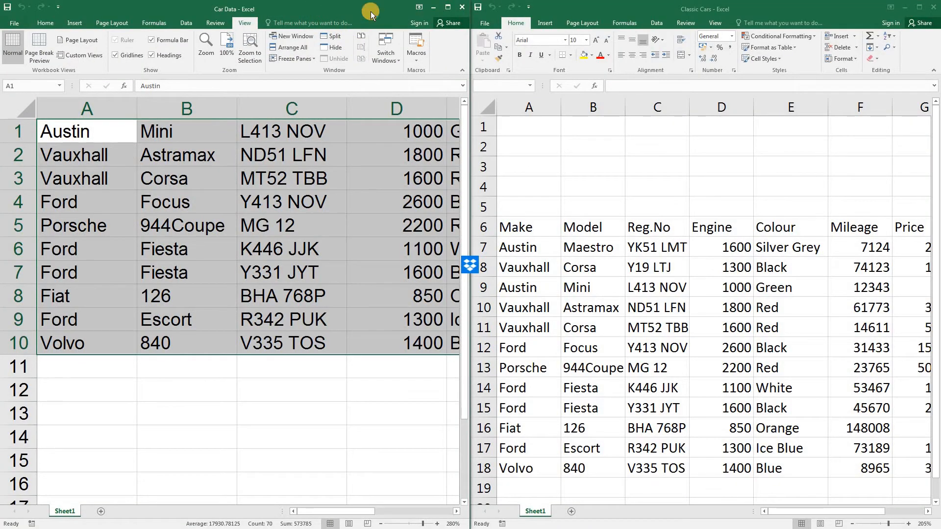
Step: Close the Car Data workbook and maximise the Classic Cars window
{"action": "left_click", "coordinate": [462, 7]}
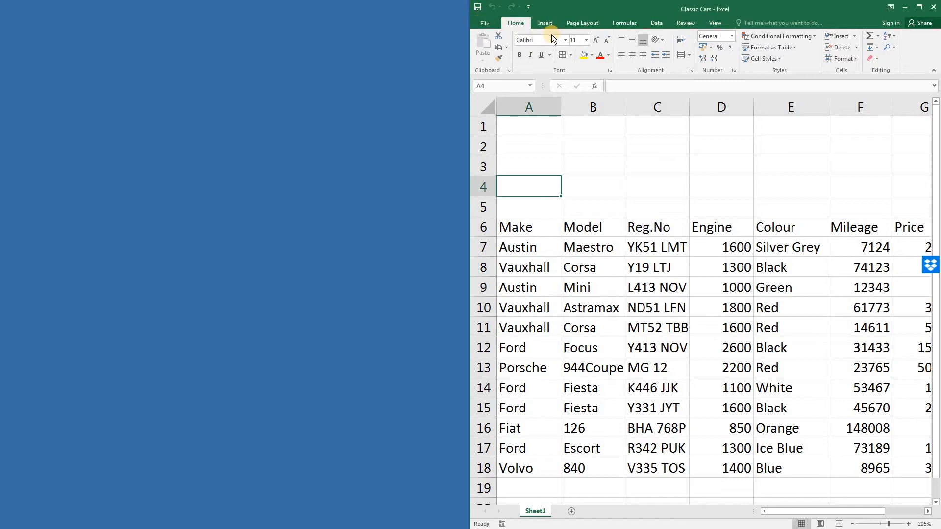
{"action": "left_click", "coordinate": [919, 8]}
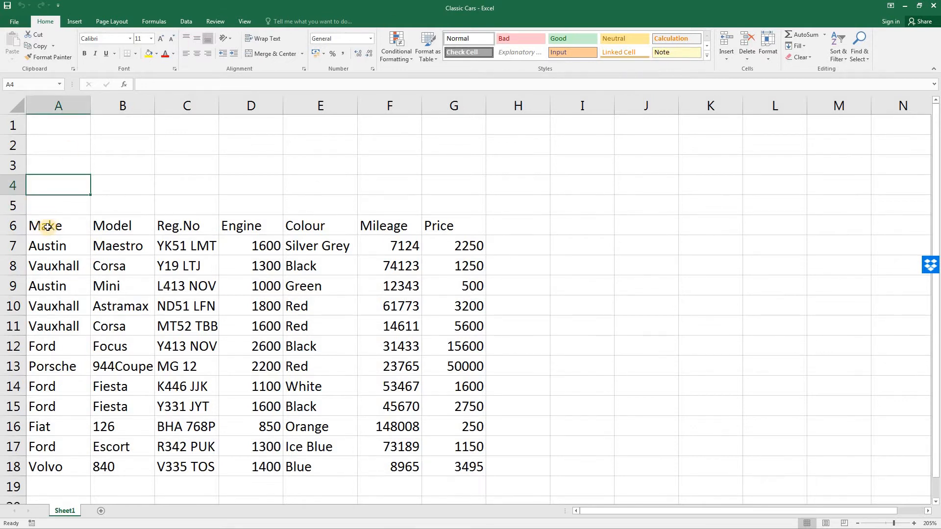
Step: Sort the car table A6:G18 by Make from A to Z, treating row 6 as headers
{"action": "mouse_move", "coordinate": [47, 227]}
{"action": "left_mouse_down"}
{"action": "mouse_move", "coordinate": [412, 405]}
{"action": "mouse_move", "coordinate": [483, 483]}
{"action": "mouse_move", "coordinate": [470, 466]}
{"action": "left_mouse_up"}
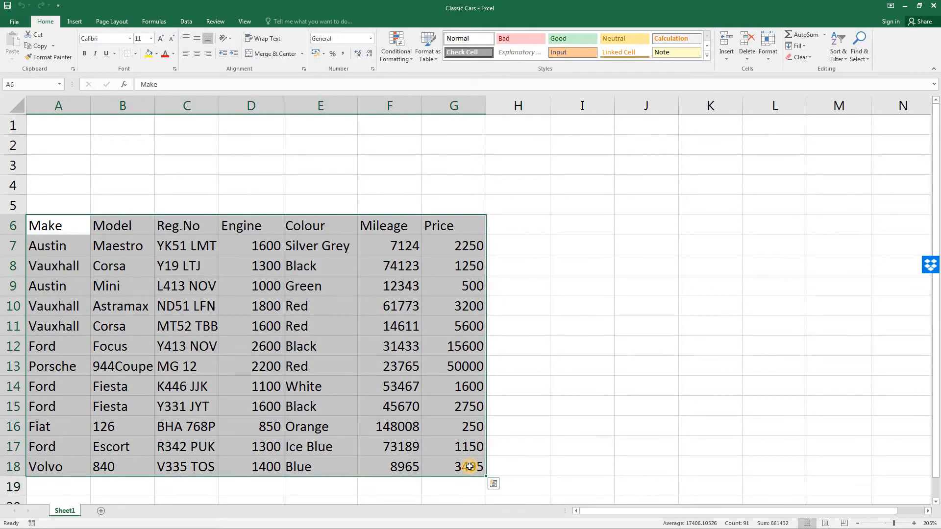
{"action": "left_click", "coordinate": [838, 57]}
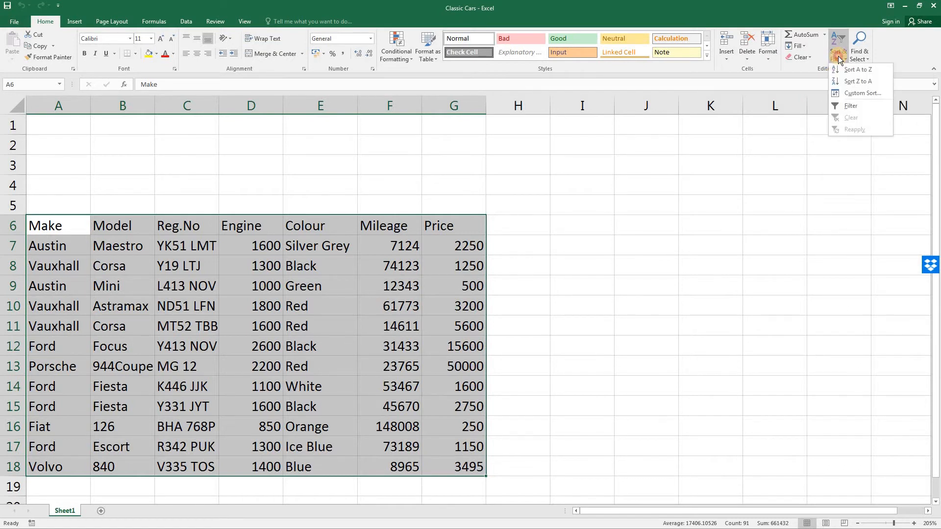
{"action": "left_click", "coordinate": [853, 93]}
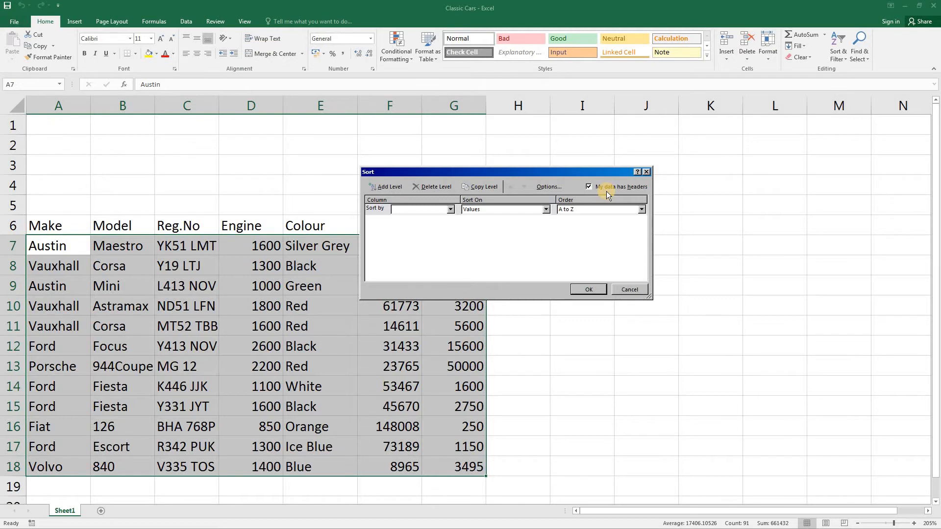
{"action": "left_click", "coordinate": [450, 209]}
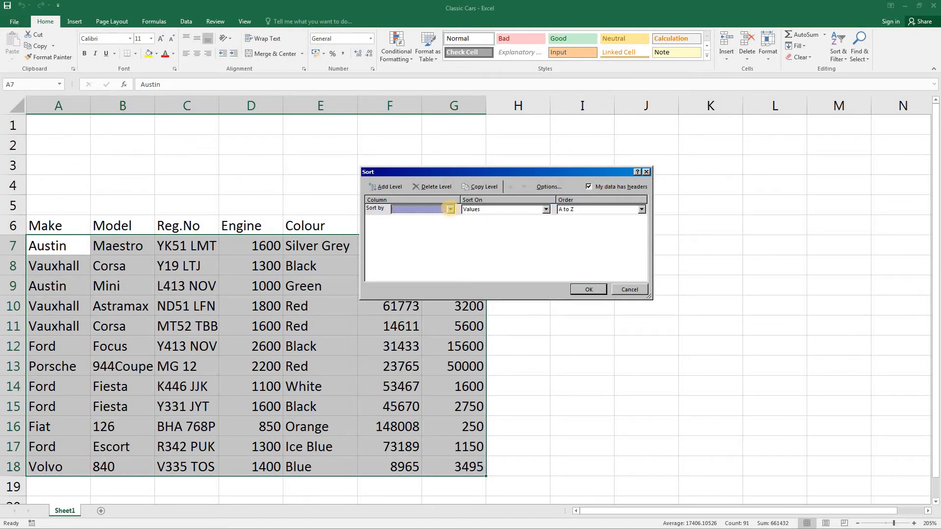
{"action": "left_click", "coordinate": [450, 210]}
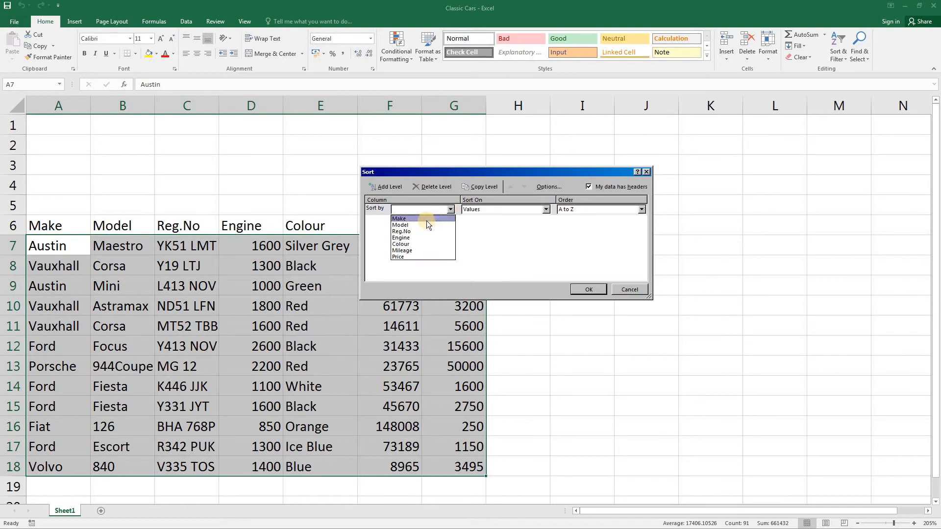
{"action": "left_click", "coordinate": [426, 220]}
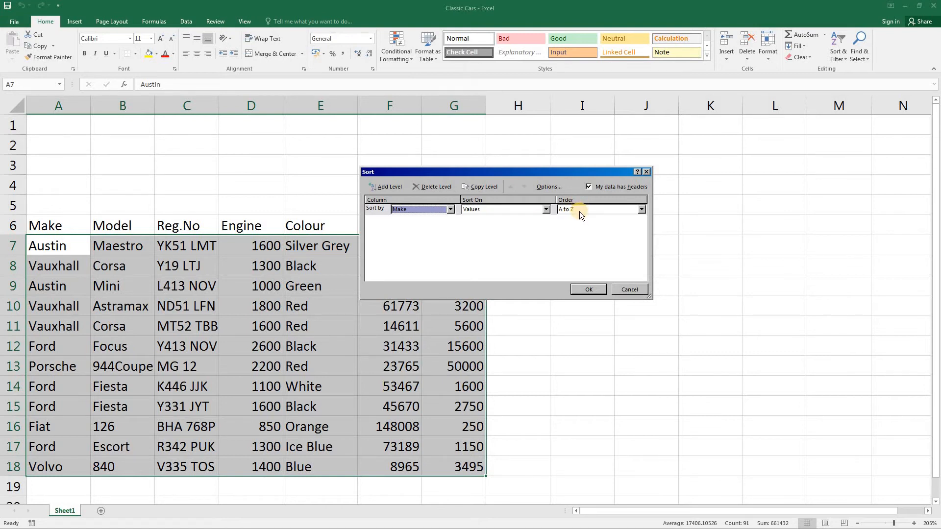
{"action": "left_click", "coordinate": [584, 290]}
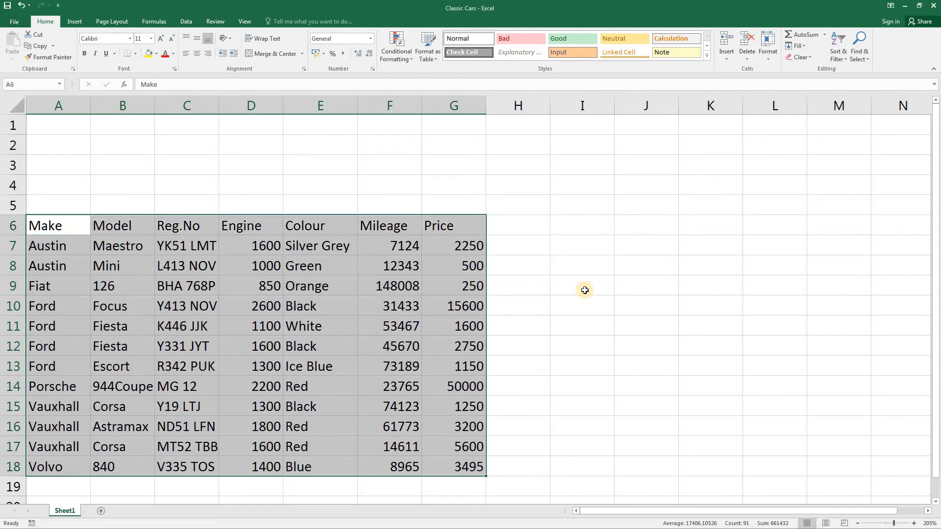
Step: Add a second sort level so the car table is sorted by Make and then by Model, both A to Z
{"action": "left_click", "coordinate": [835, 52]}
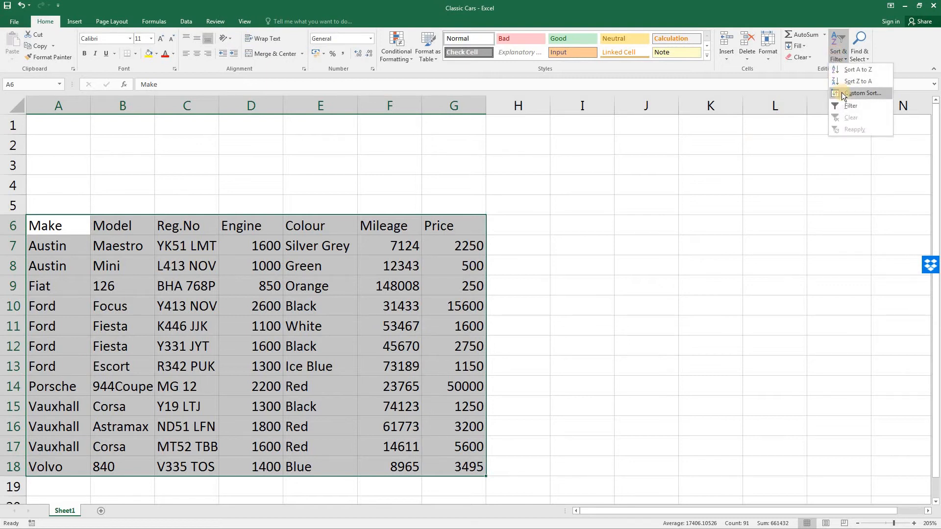
{"action": "left_click", "coordinate": [842, 92]}
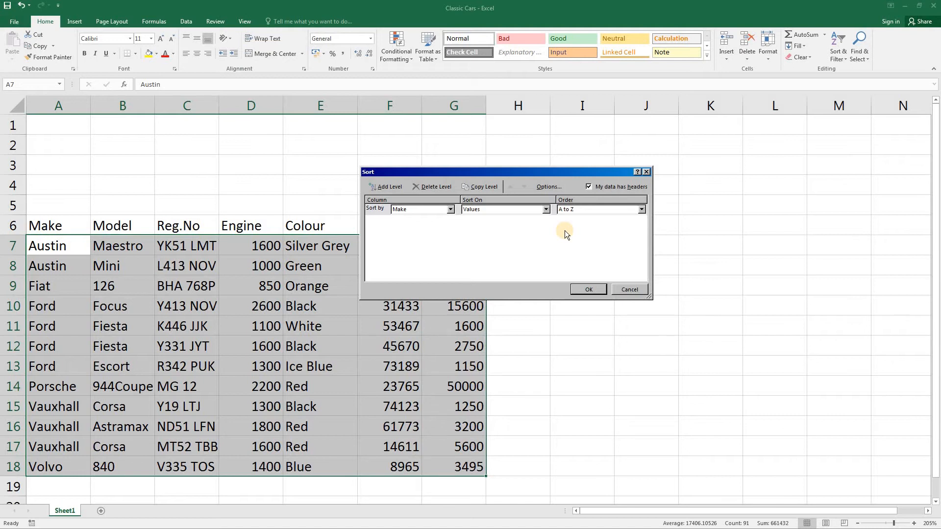
{"action": "left_click", "coordinate": [389, 186]}
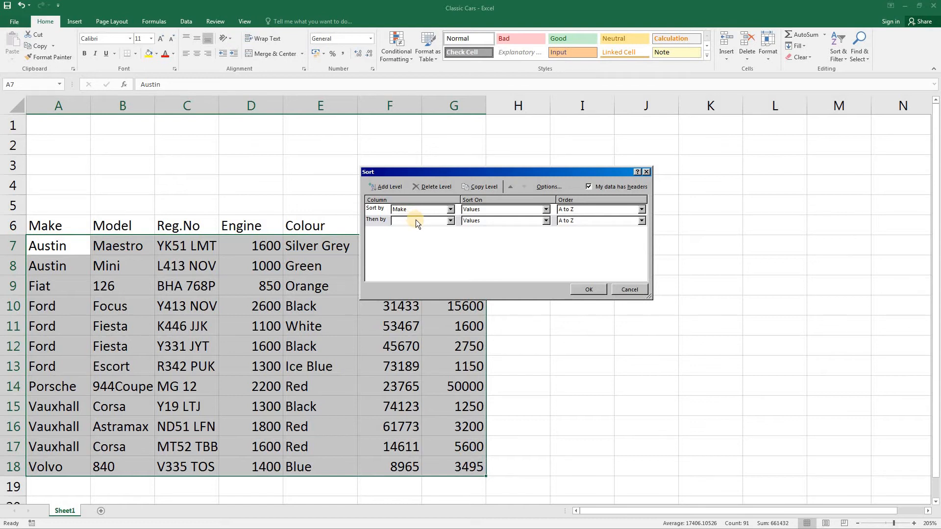
{"action": "left_click", "coordinate": [449, 221]}
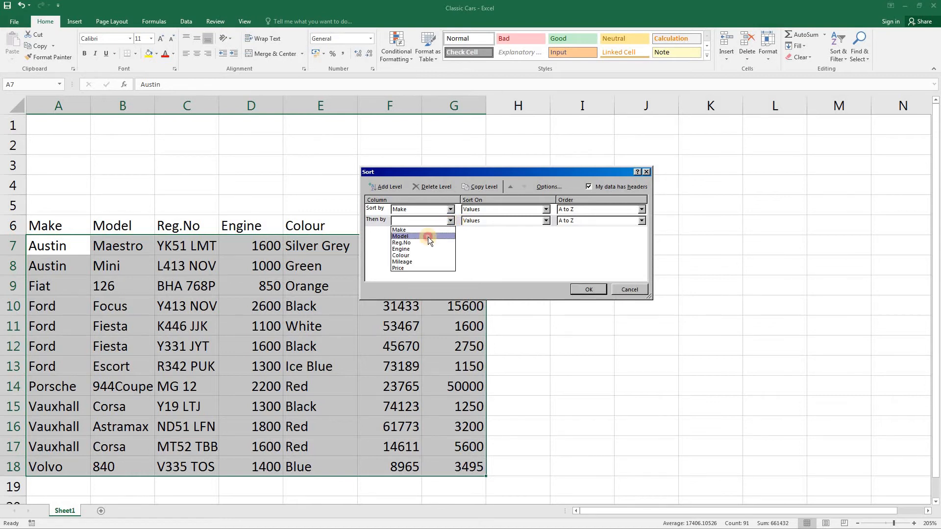
{"action": "left_click", "coordinate": [427, 237]}
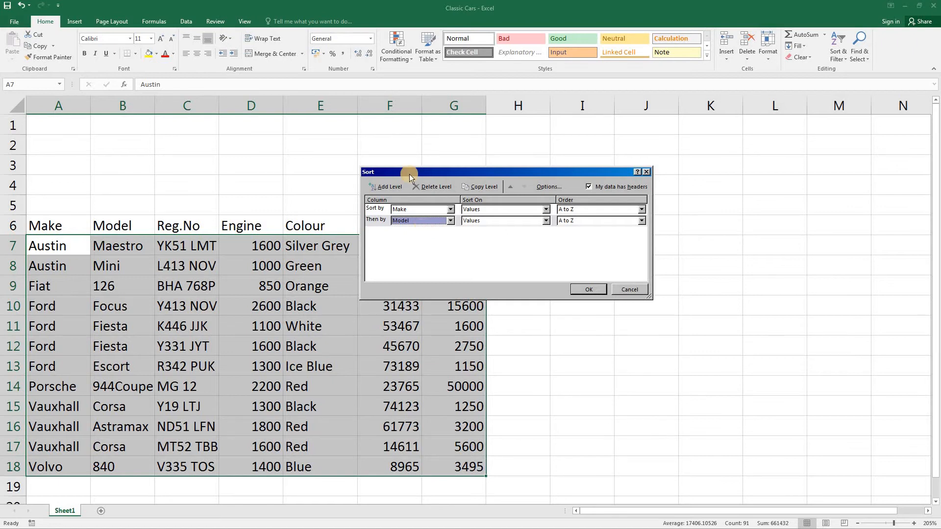
{"action": "left_click", "coordinate": [586, 289]}
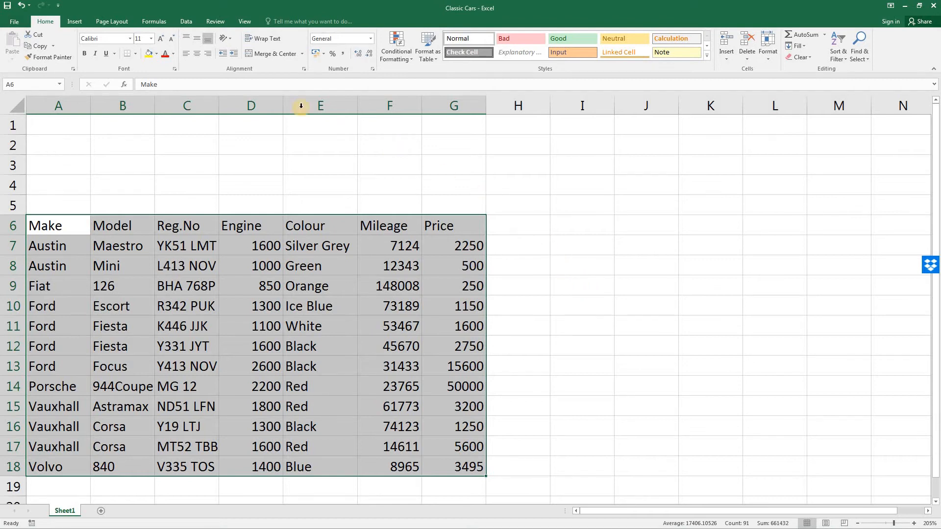
Step: Undo both sorts of the car table and insert a blank column before the Make column
{"action": "left_click", "coordinate": [22, 7]}
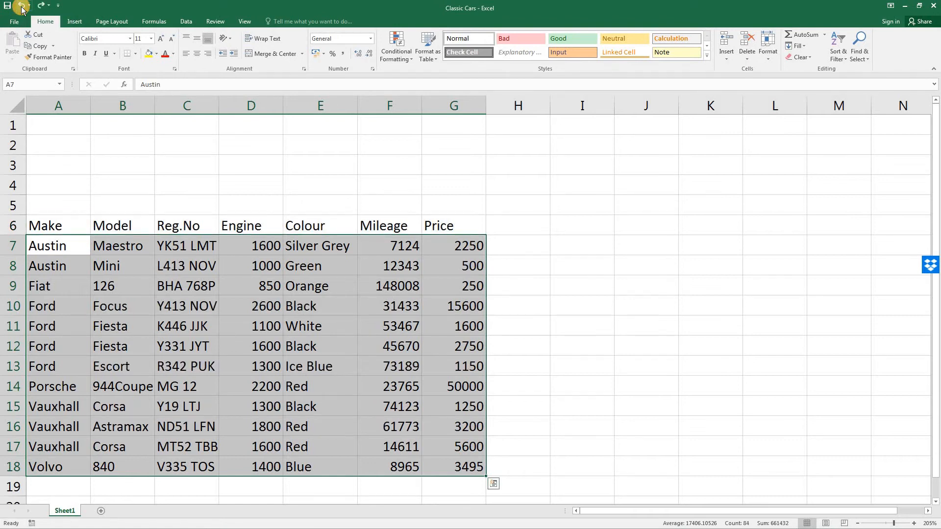
{"action": "left_click", "coordinate": [21, 7]}
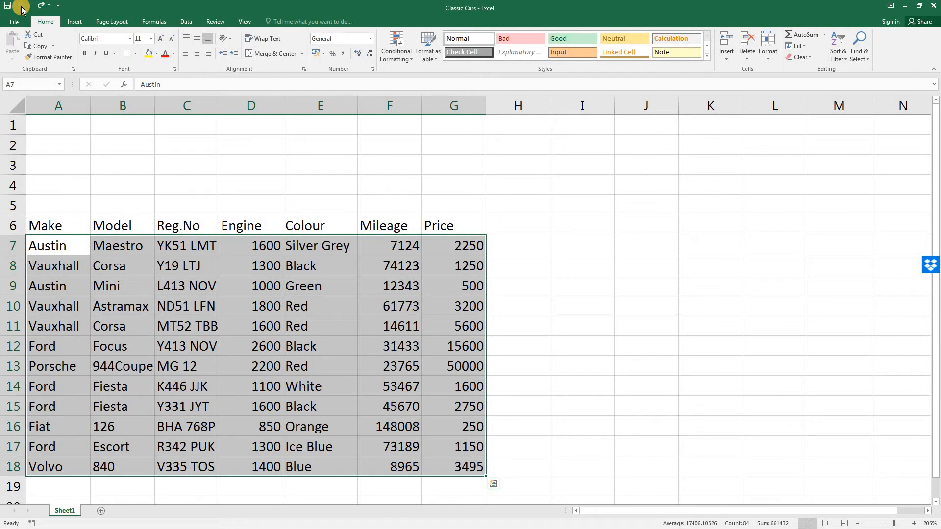
{"action": "left_click", "coordinate": [56, 106]}
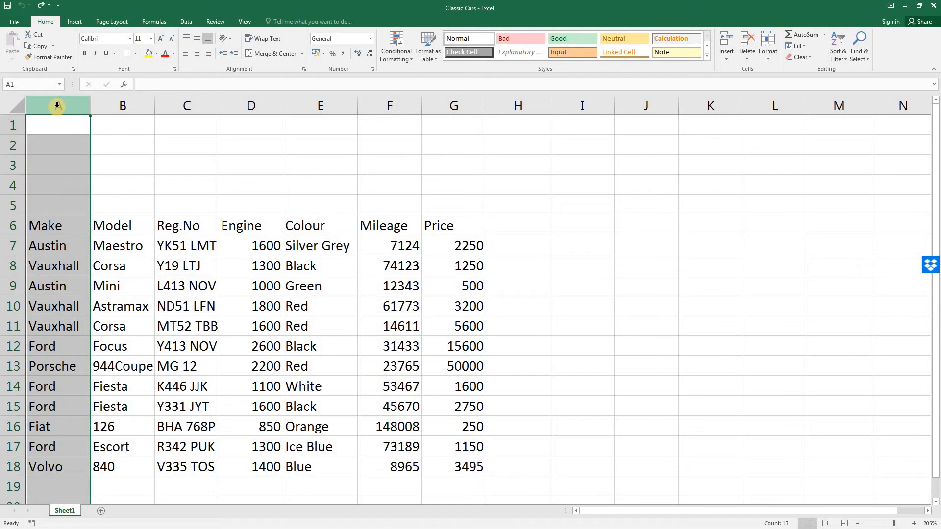
{"action": "right_click", "coordinate": [57, 106]}
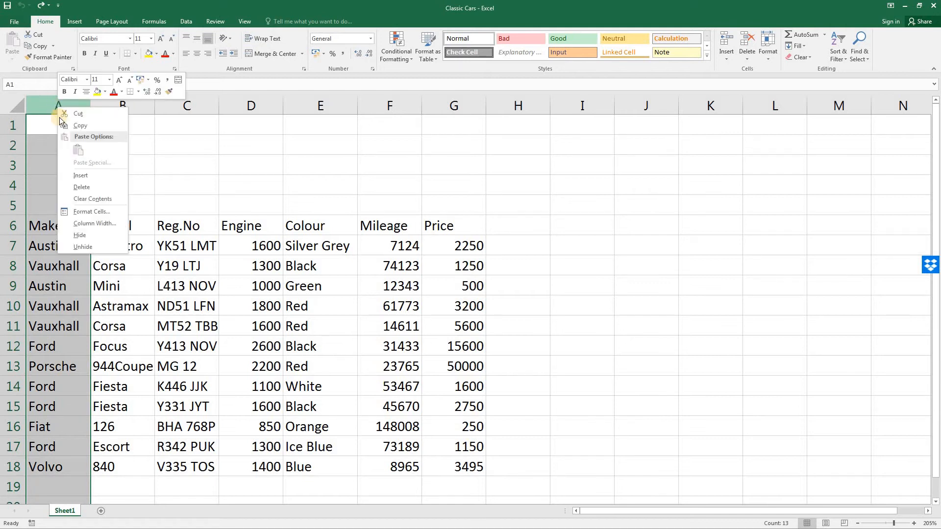
{"action": "left_click", "coordinate": [81, 175]}
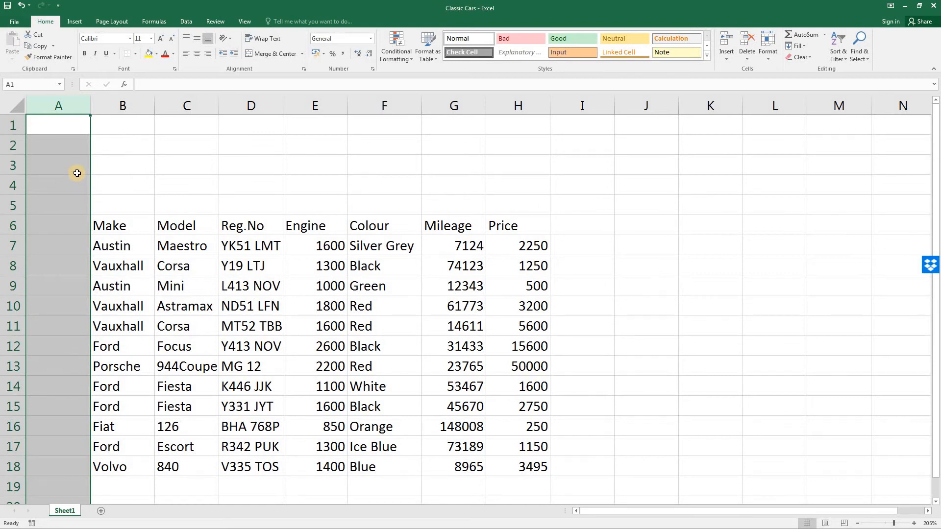
Step: Set the width of the new blank column A to 3
{"action": "left_click", "coordinate": [768, 60]}
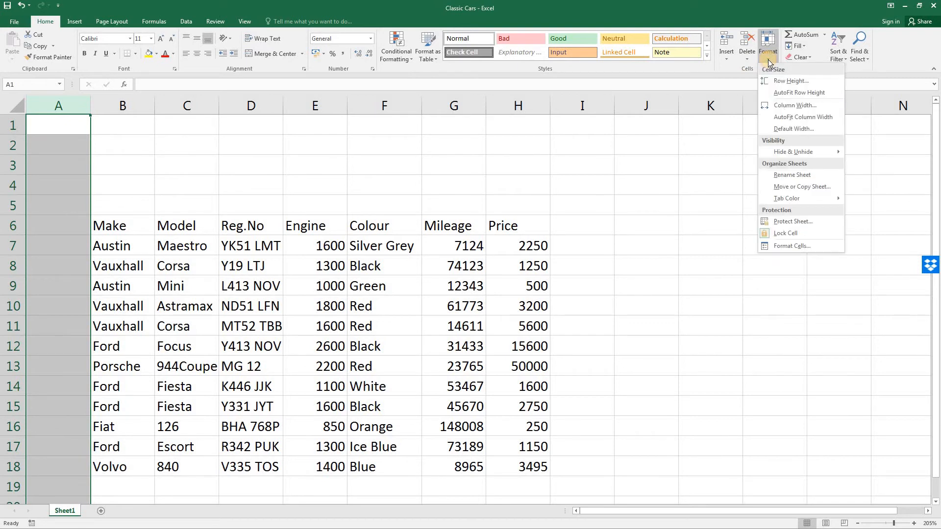
{"action": "left_click", "coordinate": [781, 104]}
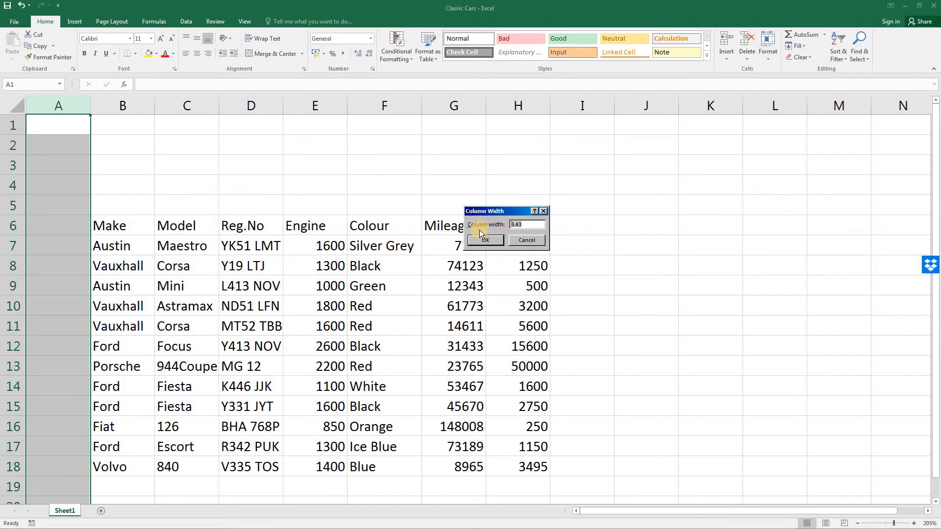
{"action": "type", "text": "3"}
{"action": "left_click", "coordinate": [494, 241]}
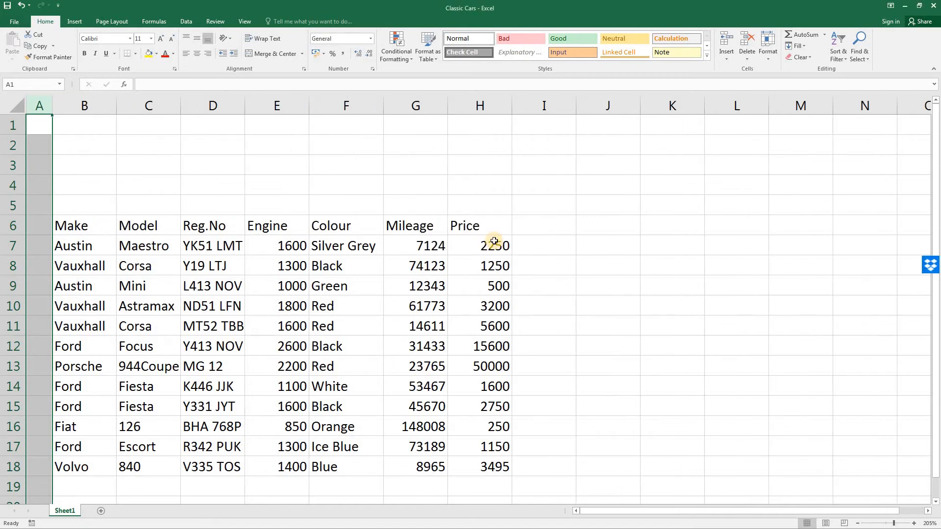
Step: Enter the heading No in cell A6 and the starting number 1 in cell A7
{"action": "left_click", "coordinate": [43, 225]}
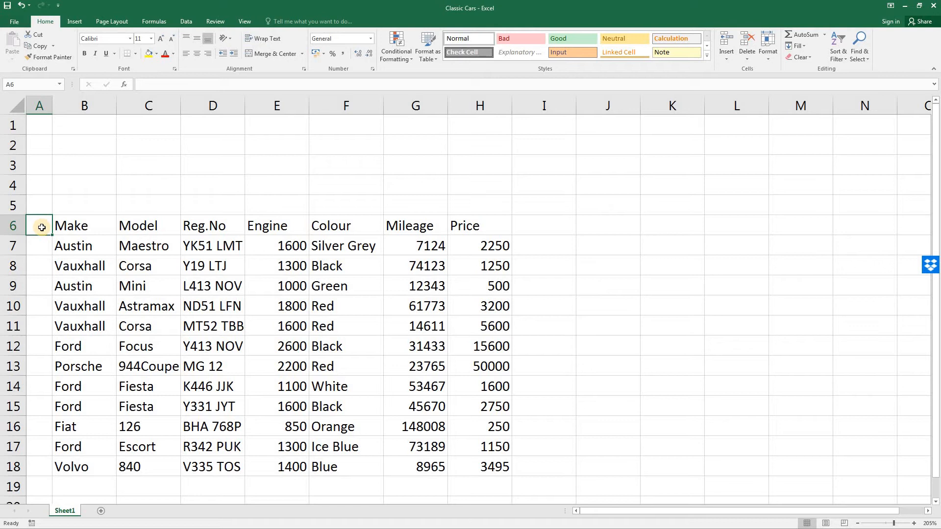
{"action": "type", "text": "No"}
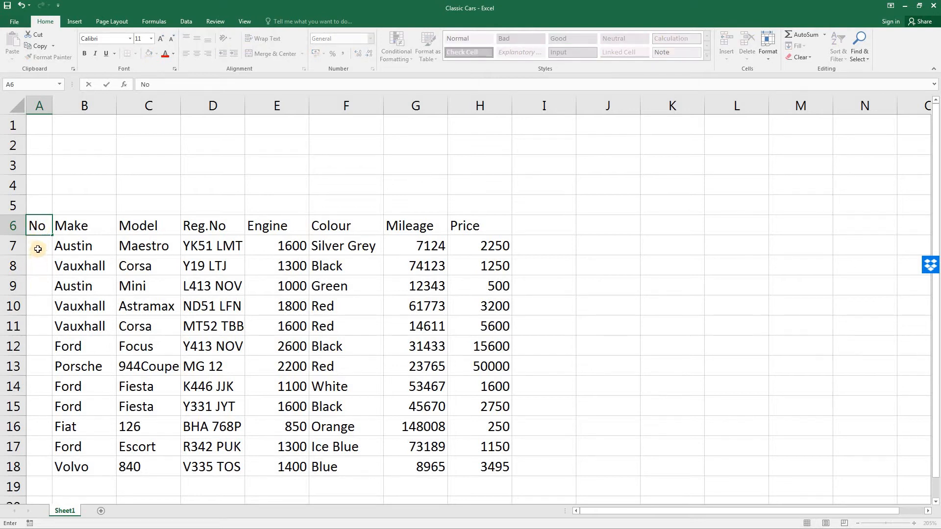
{"action": "left_click", "coordinate": [38, 249]}
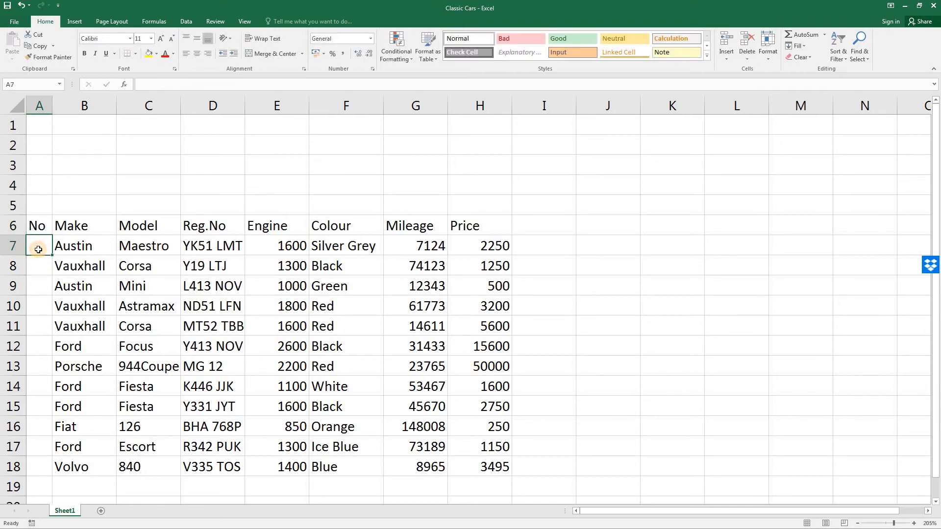
{"action": "type", "text": "1"}
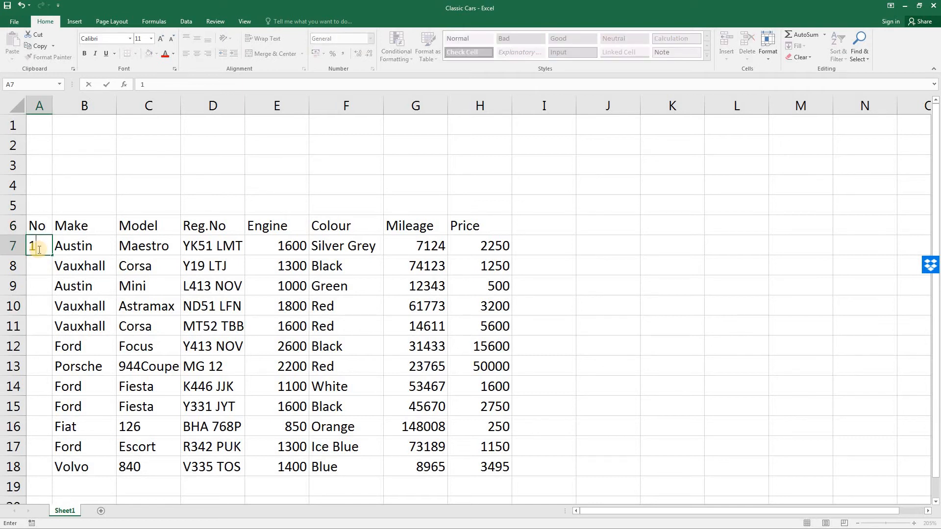
{"action": "key", "text": "Return"}
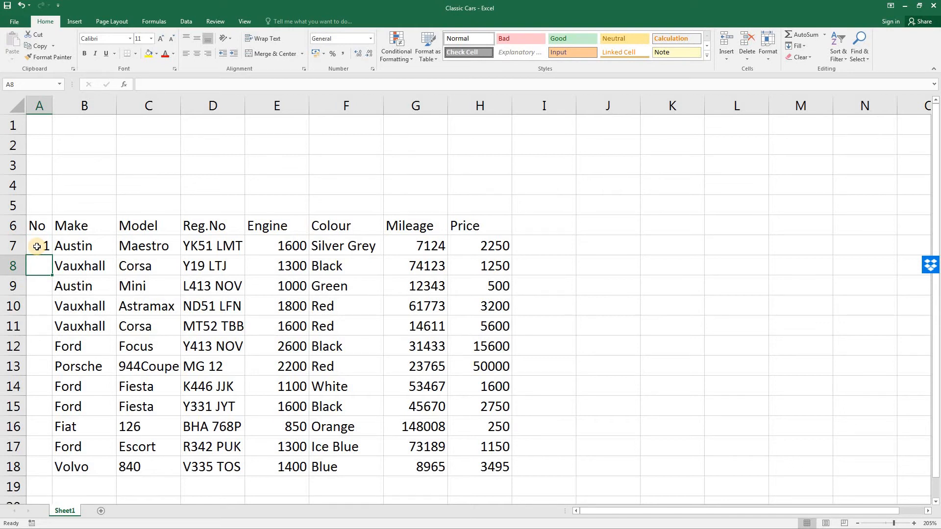
Step: Fill A7:A18 with a linear series in columns, using a step value of 1
{"action": "left_click_drag", "start_coordinate": [36, 247], "coordinate": [35, 469]}
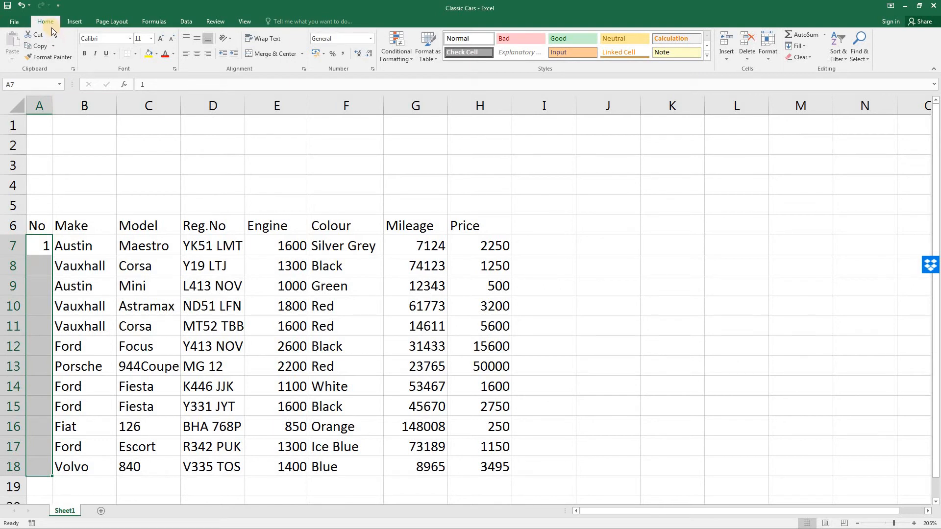
{"action": "left_click", "coordinate": [803, 44]}
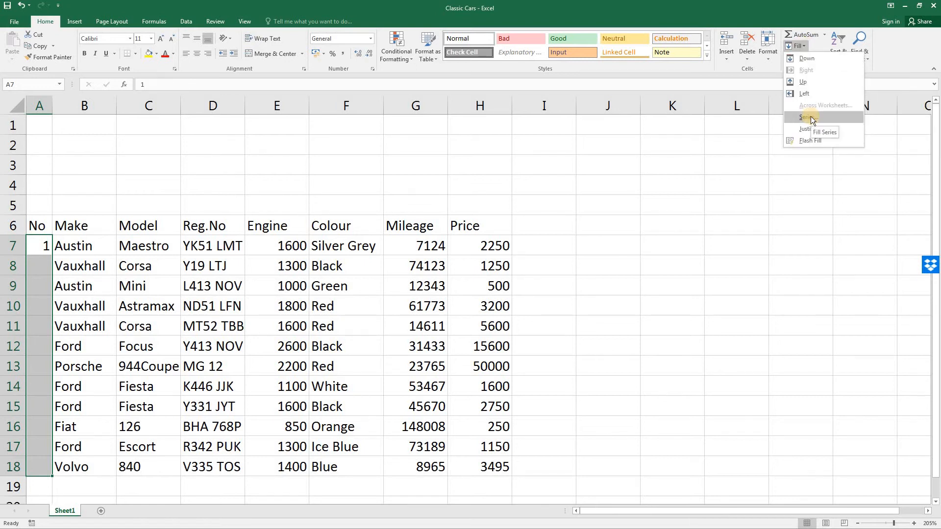
{"action": "left_click", "coordinate": [810, 116]}
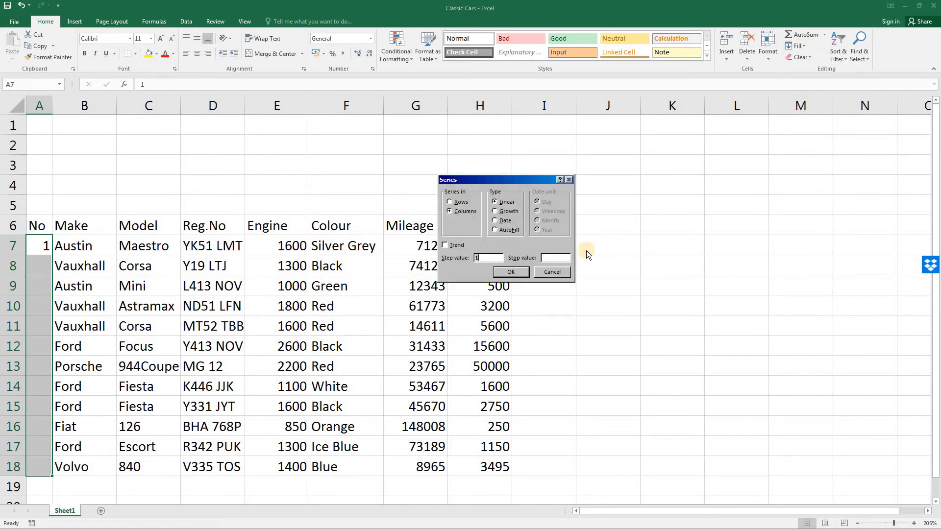
{"action": "left_click", "coordinate": [510, 272]}
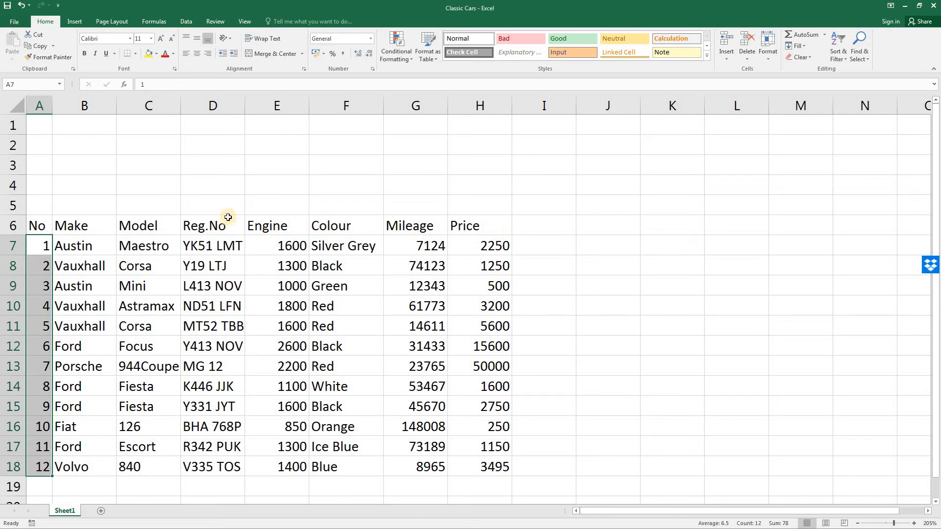
Step: Sort the car table A6:H18 by Price from largest to smallest, and undo that sort
{"action": "left_click_drag", "start_coordinate": [38, 224], "coordinate": [484, 464]}
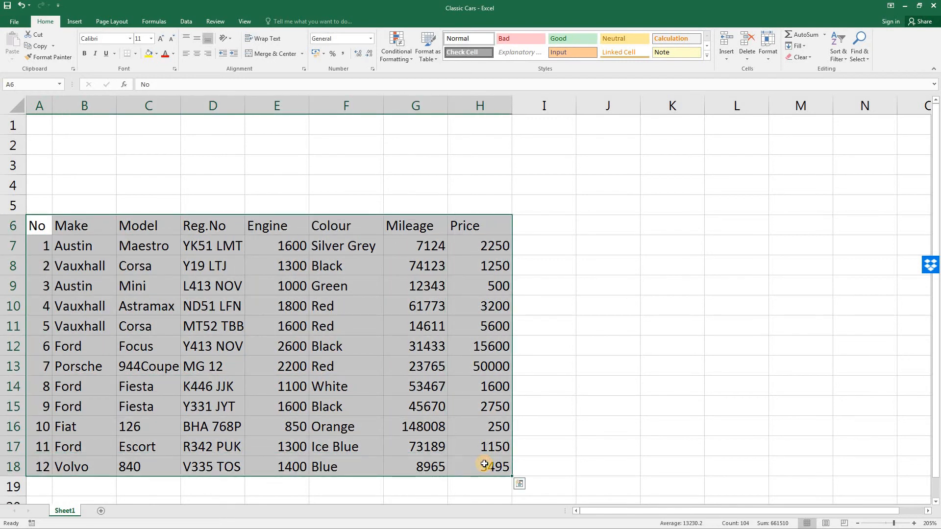
{"action": "left_click", "coordinate": [838, 48]}
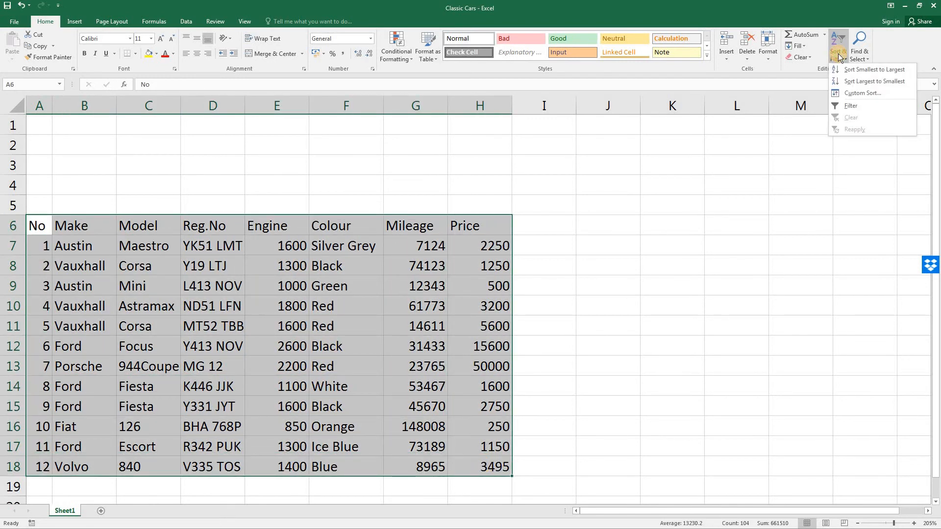
{"action": "left_click", "coordinate": [860, 92]}
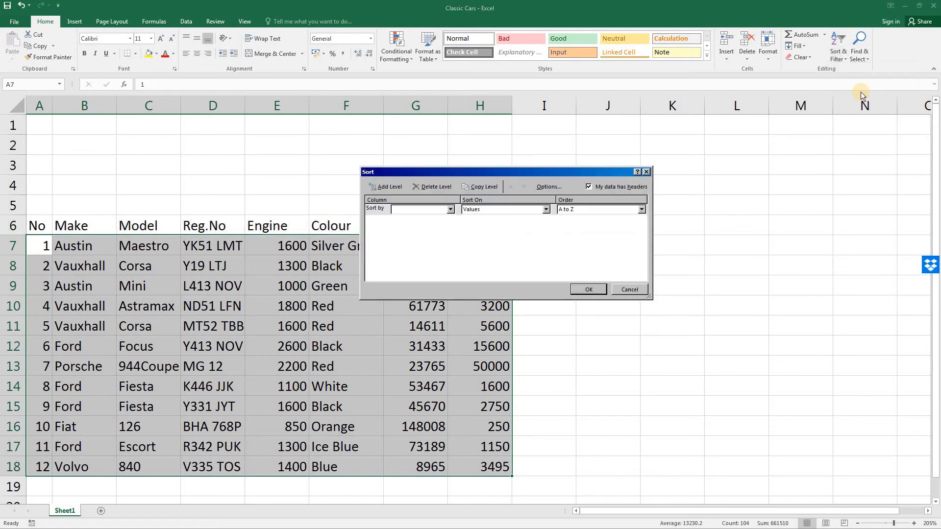
{"action": "left_click", "coordinate": [451, 210]}
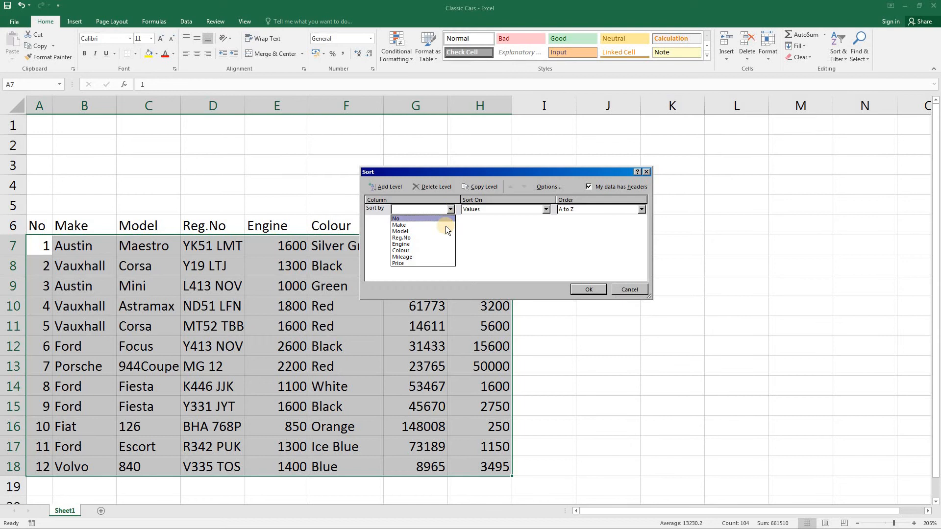
{"action": "left_click", "coordinate": [439, 263]}
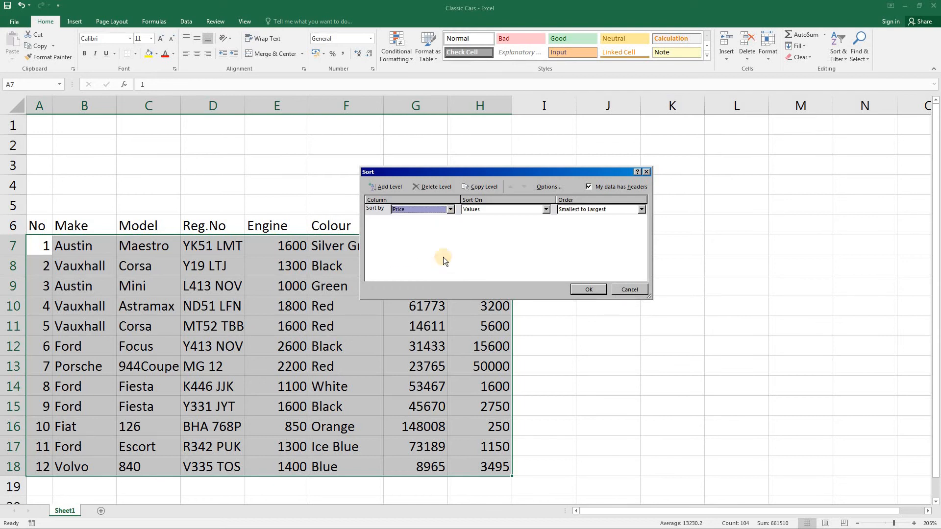
{"action": "left_click", "coordinate": [640, 211]}
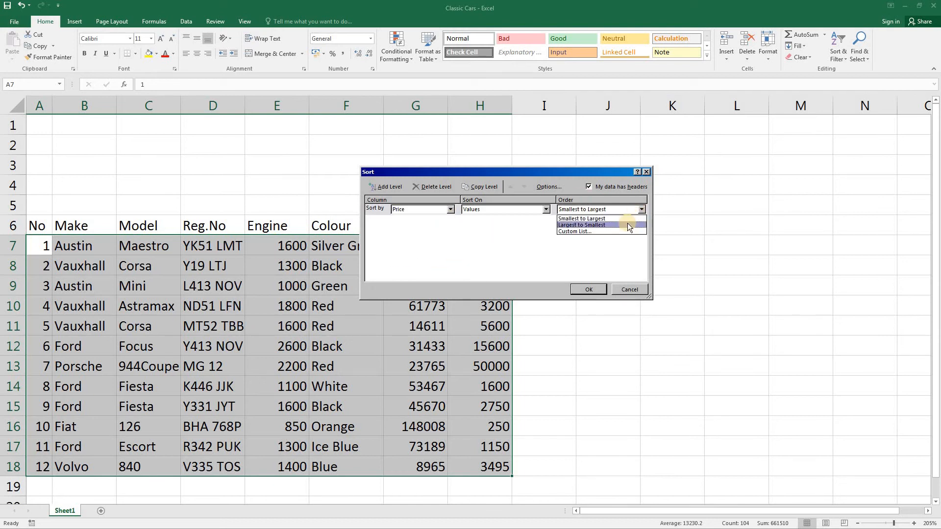
{"action": "left_click", "coordinate": [628, 225]}
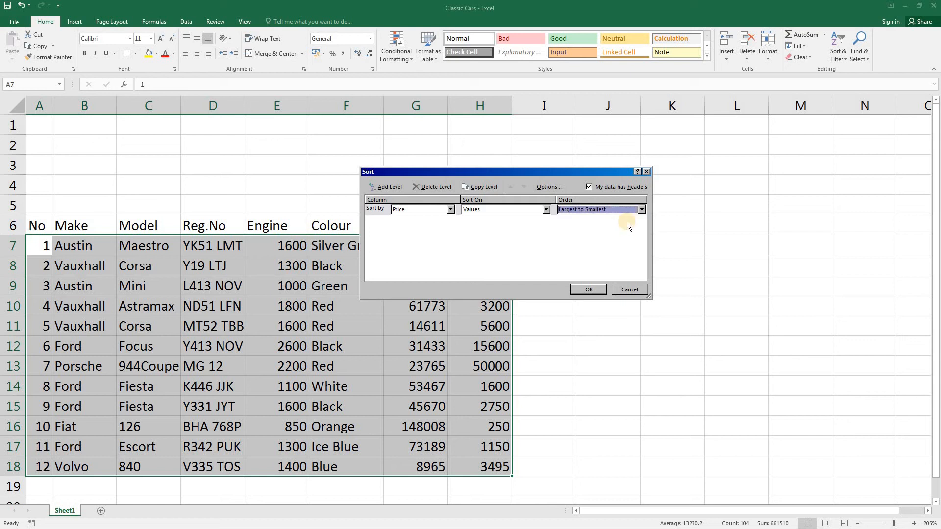
{"action": "left_click", "coordinate": [582, 290]}
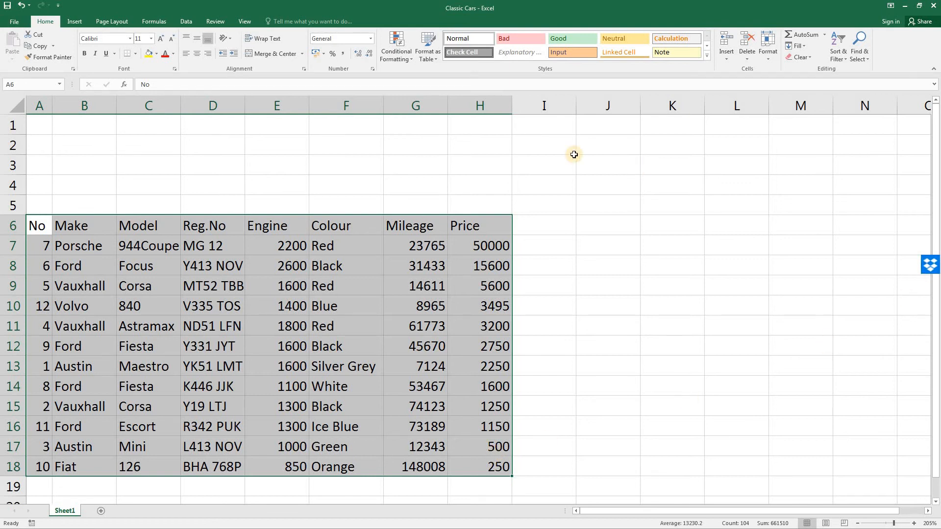
{"action": "left_click", "coordinate": [23, 6]}
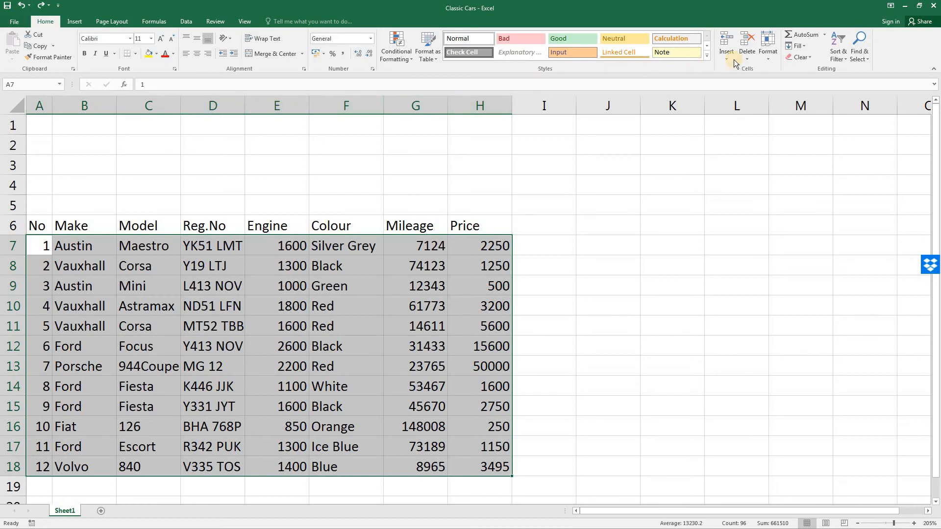
Step: Sort the car records in A7:H18 by Mileage from smallest to largest
{"action": "left_click", "coordinate": [836, 58]}
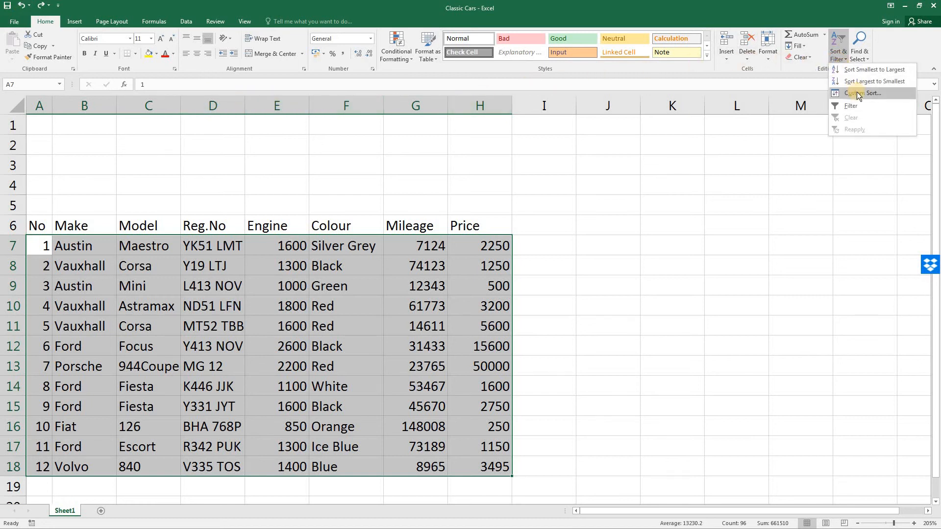
{"action": "left_click", "coordinate": [856, 92]}
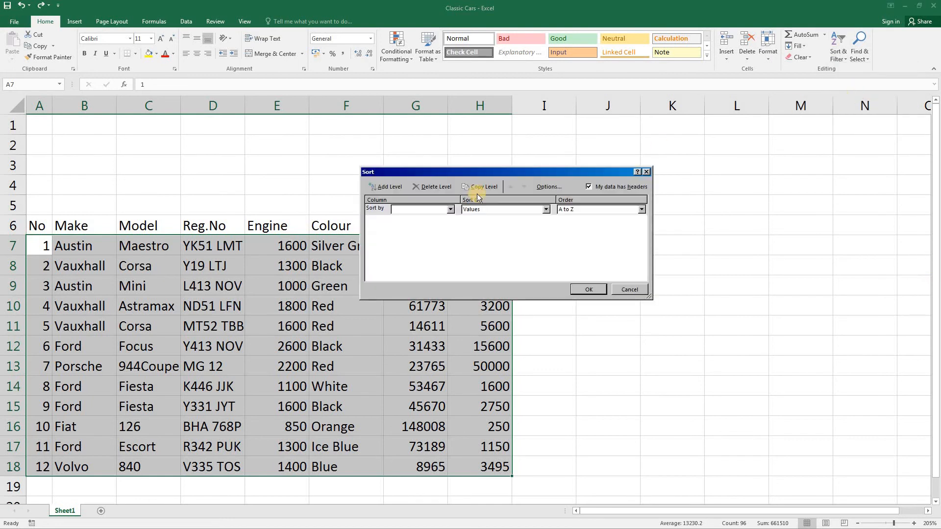
{"action": "left_click", "coordinate": [450, 210]}
{"action": "left_click", "coordinate": [436, 258]}
{"action": "left_click", "coordinate": [588, 289]}
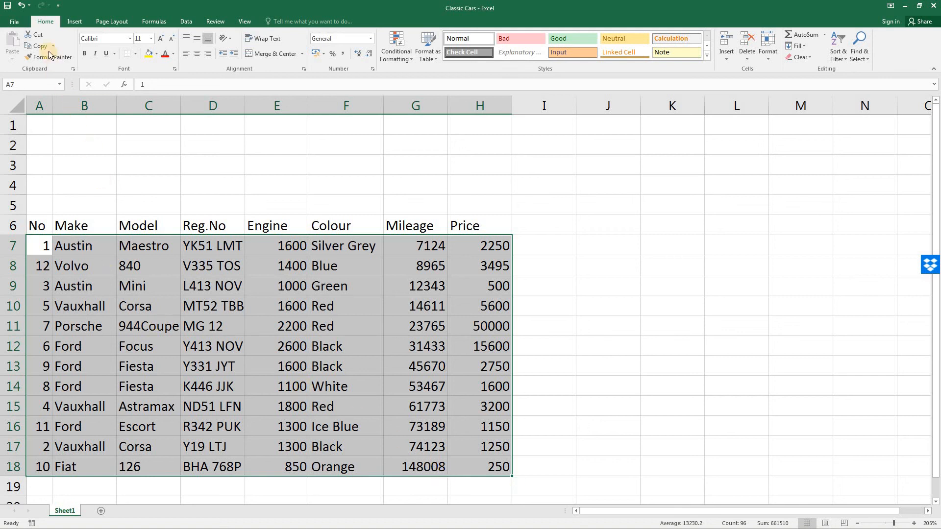
Step: Restore the original record order by sorting the car table by No from smallest to largest
{"action": "left_click", "coordinate": [840, 60]}
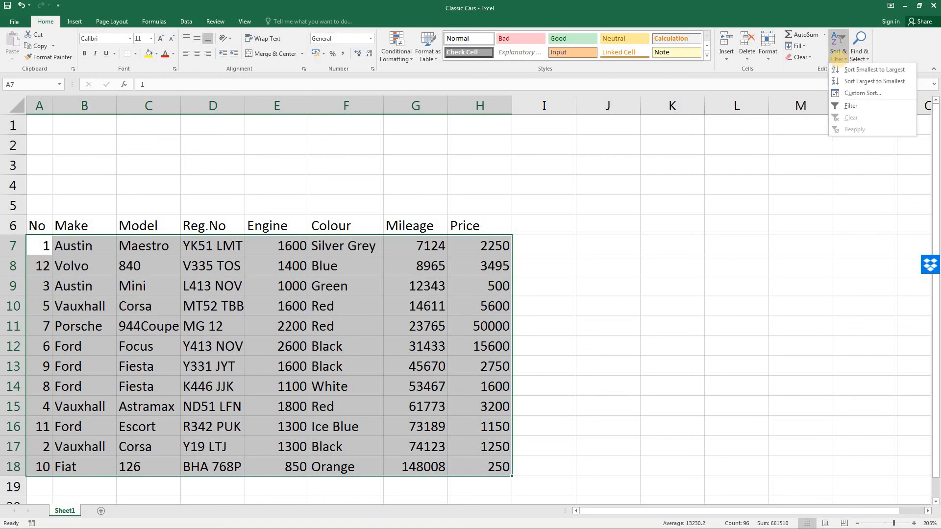
{"action": "left_click", "coordinate": [850, 92]}
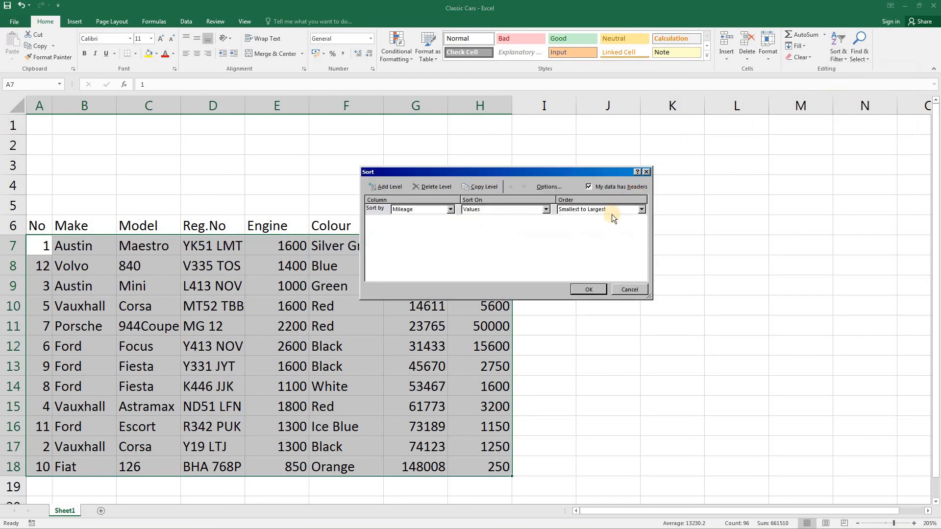
{"action": "left_click", "coordinate": [451, 210]}
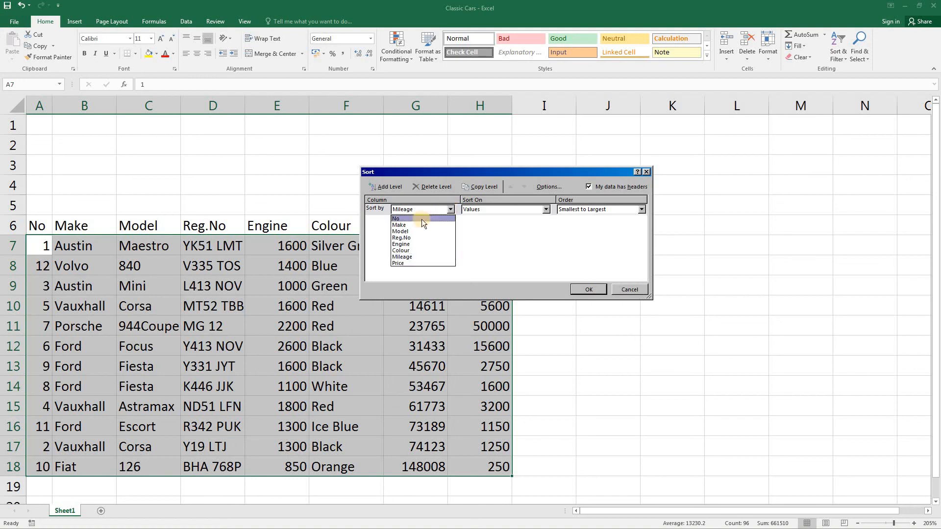
{"action": "left_click", "coordinate": [421, 219]}
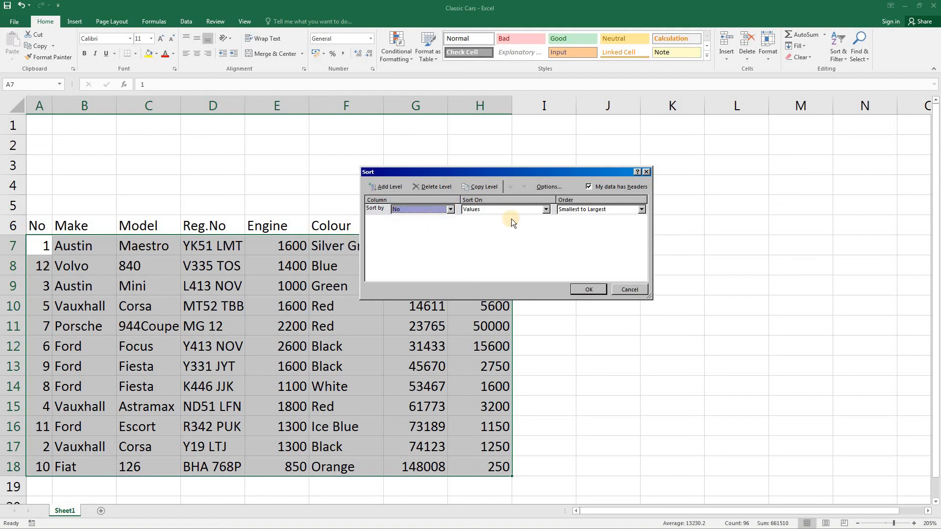
{"action": "left_click", "coordinate": [587, 289]}
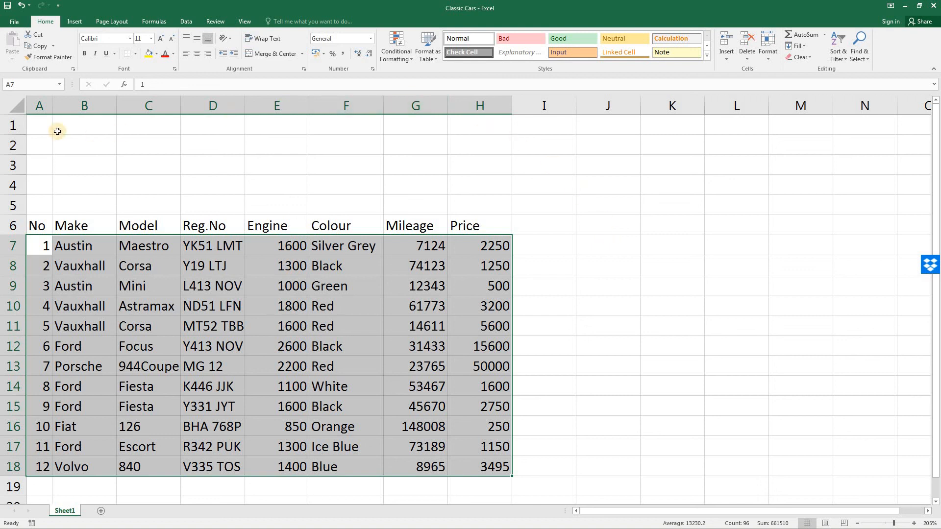
Step: Select cell A1 and save the Classic Cars workbook
{"action": "left_click", "coordinate": [37, 129]}
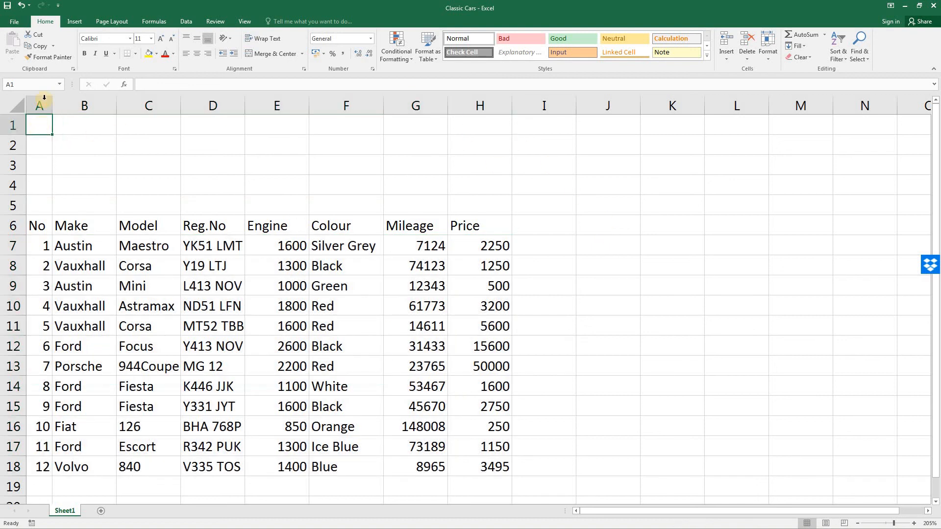
{"action": "left_click", "coordinate": [13, 25]}
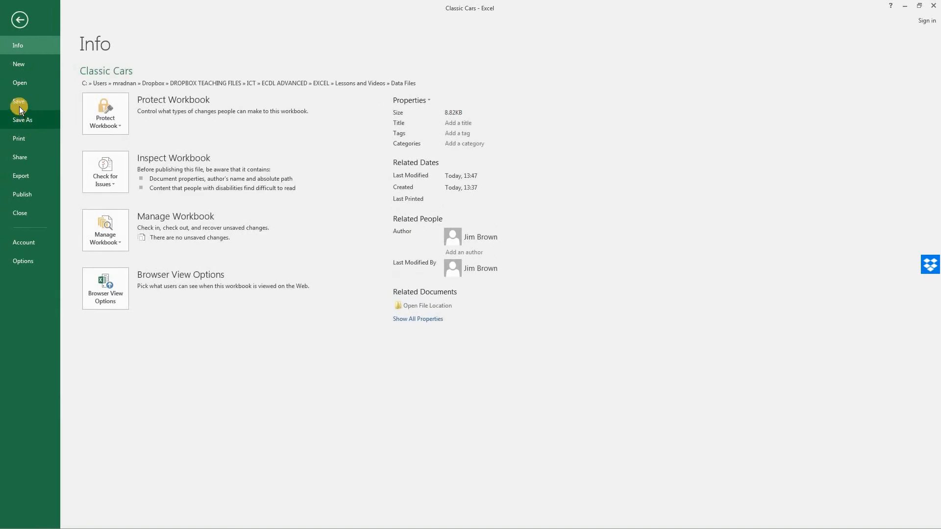
{"action": "left_click", "coordinate": [18, 103]}
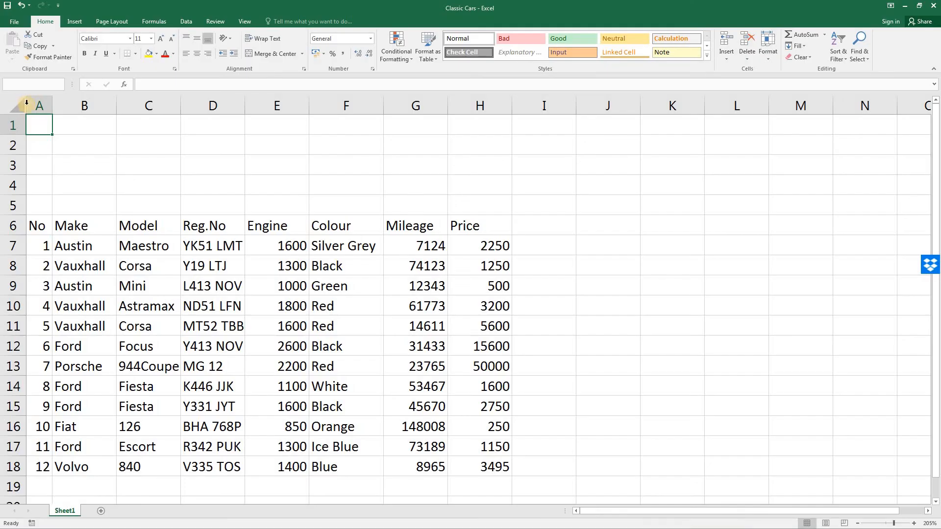